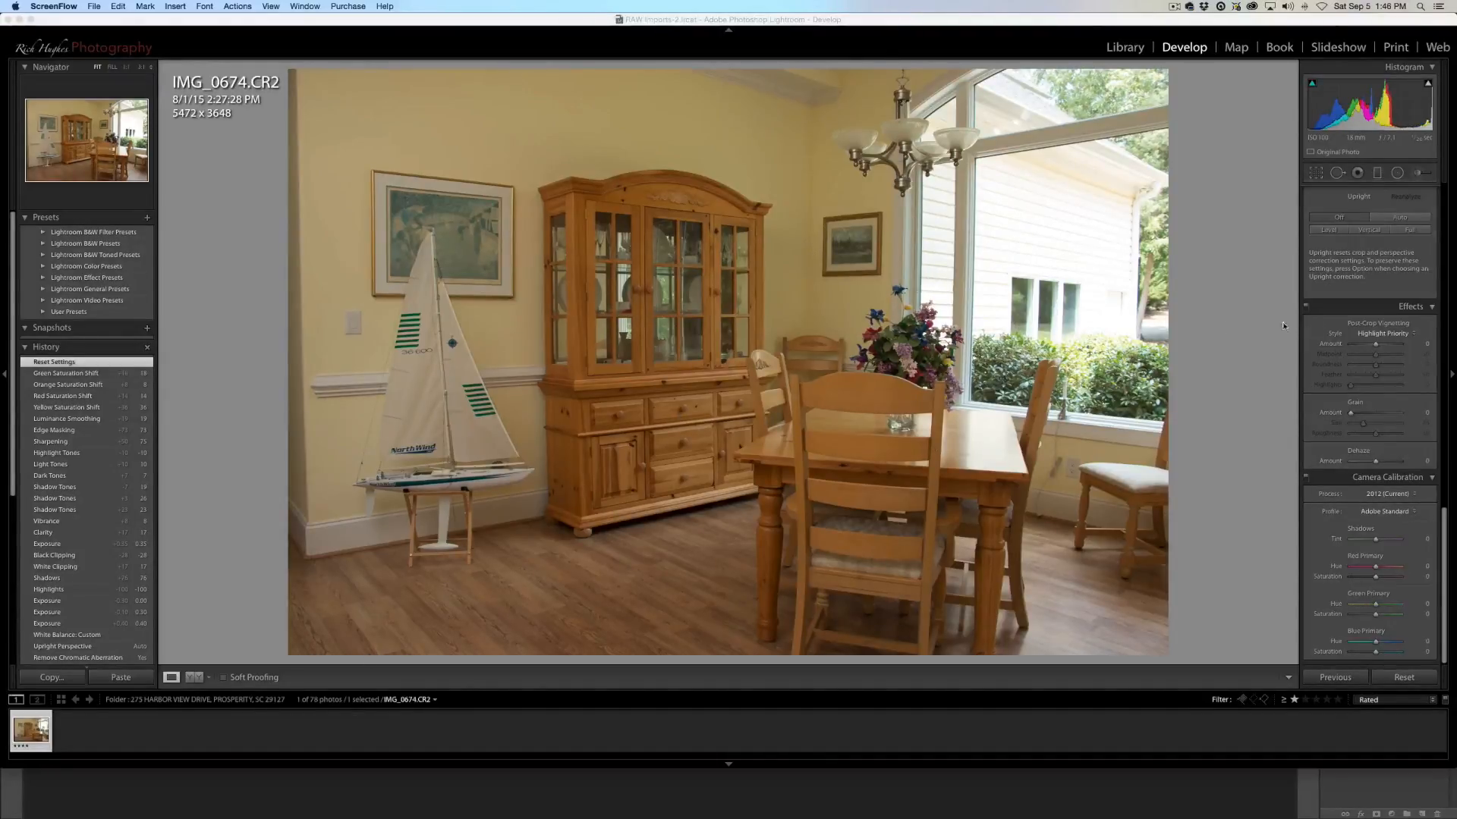
Enable profile corrections and chromatic aberration removal, and apply Auto Upright perspective correction to the dining room photo.
{"action": "scroll", "coordinate": [1402, 324], "scroll_direction": "up", "scroll_amount": 15}
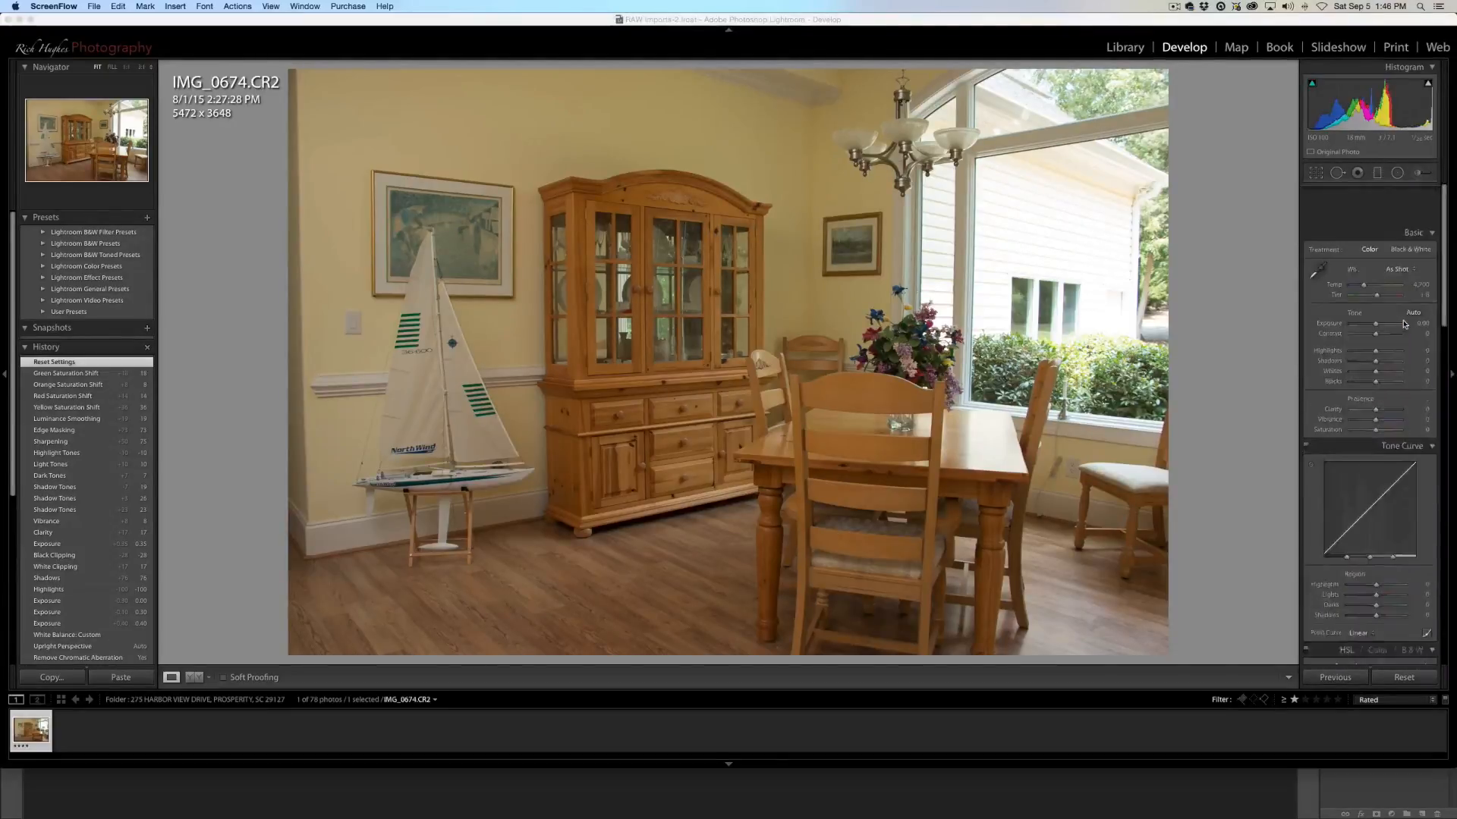
{"action": "scroll", "coordinate": [1403, 324], "scroll_direction": "down", "scroll_amount": 8}
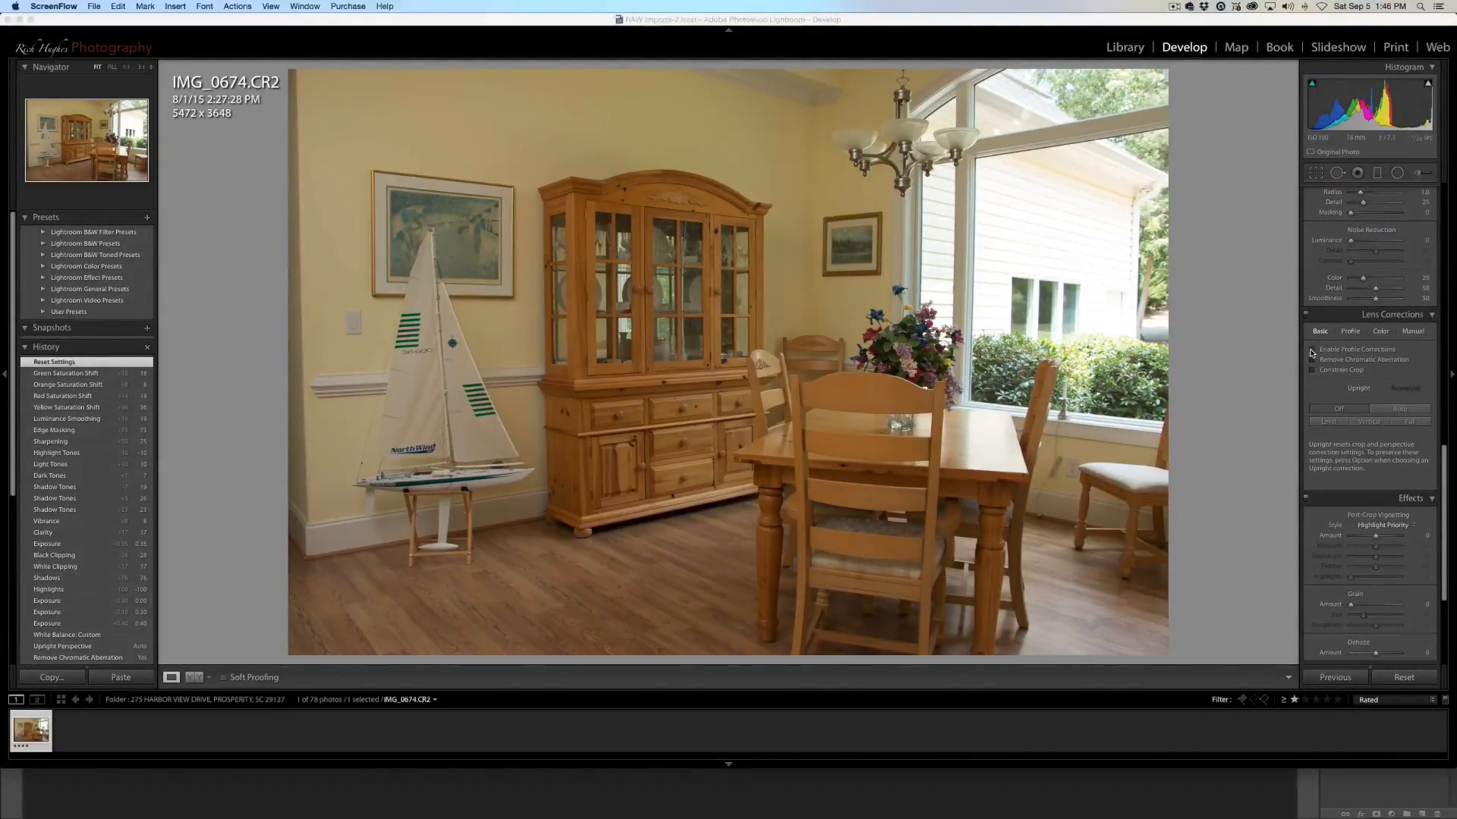
{"action": "left_click", "coordinate": [1313, 350]}
{"action": "left_click", "coordinate": [1313, 361]}
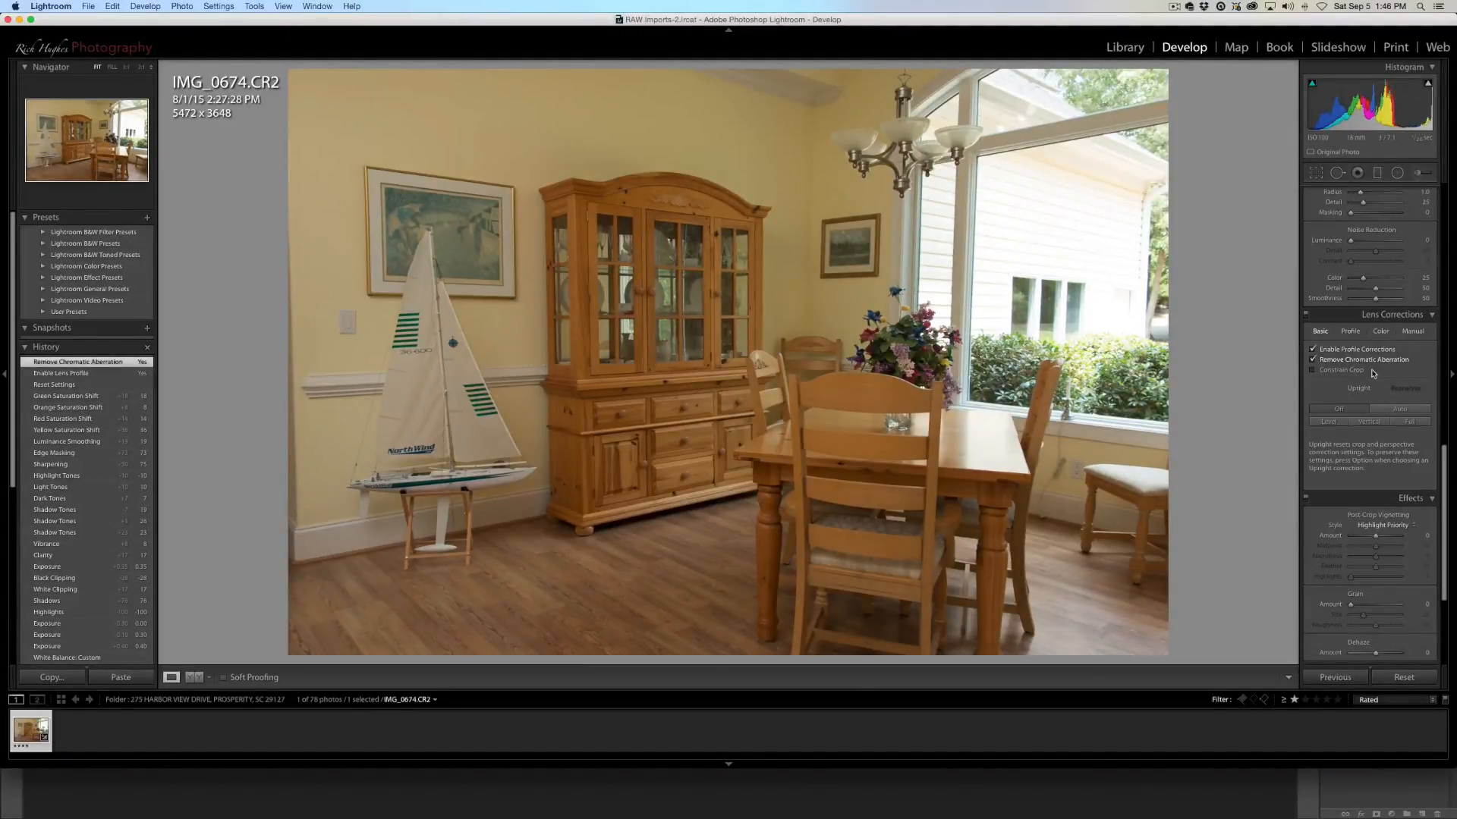
{"action": "left_click", "coordinate": [1402, 410]}
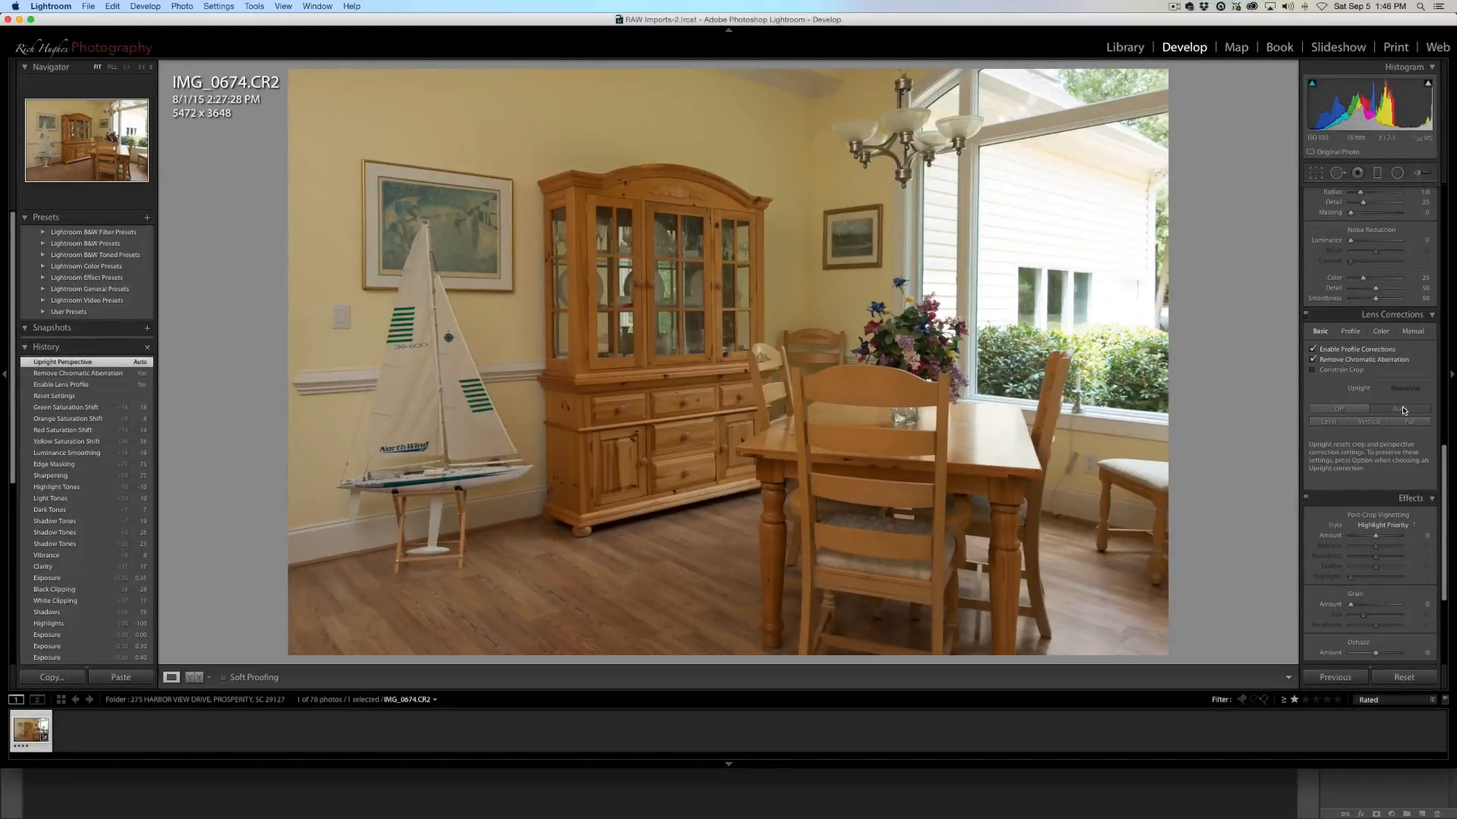
Set a custom white balance by sampling a neutral target on the white sill of the large window.
{"action": "scroll", "coordinate": [1402, 410], "scroll_direction": "up", "scroll_amount": 10}
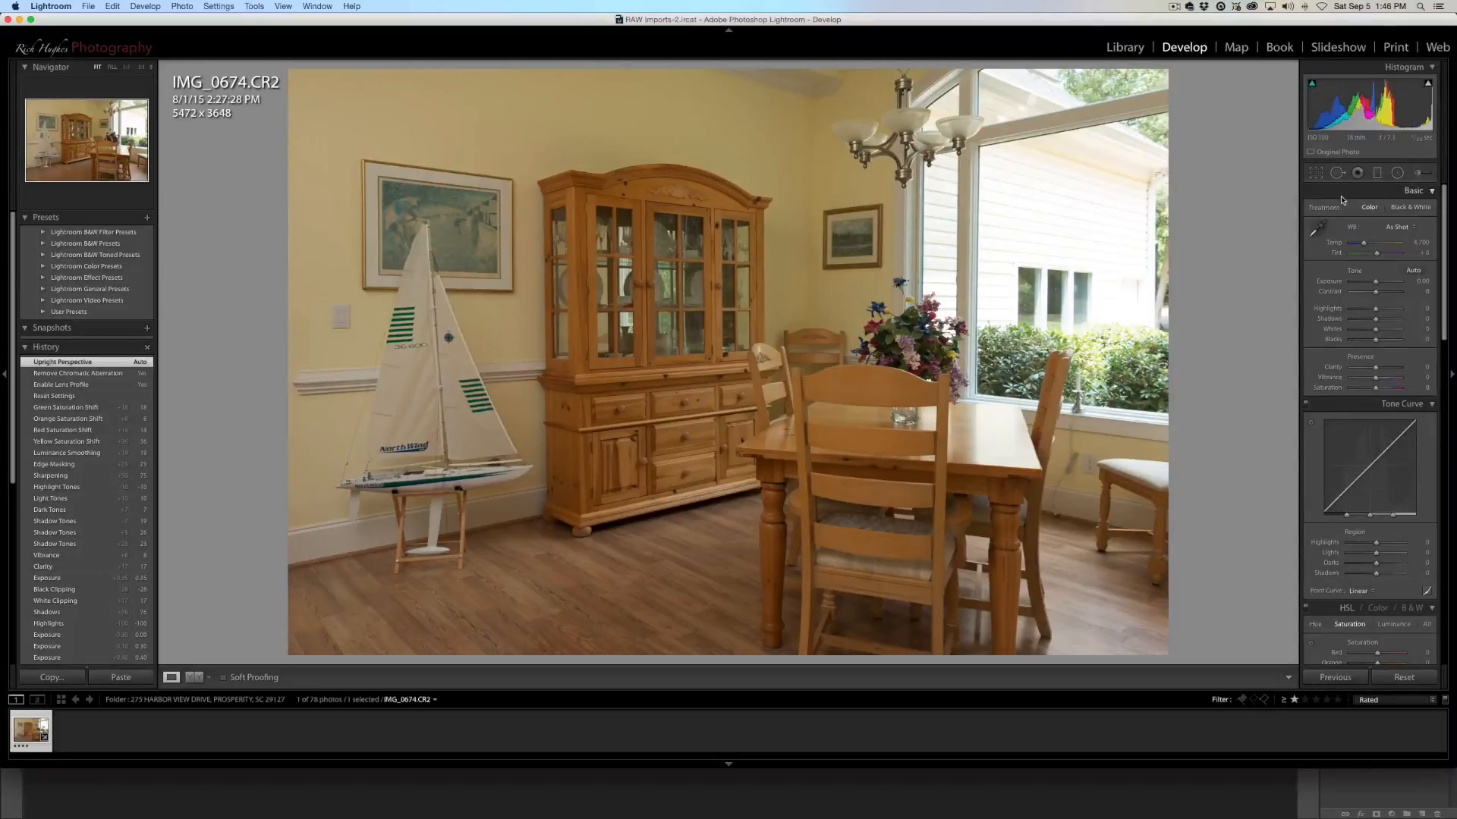
{"action": "left_click", "coordinate": [1316, 227]}
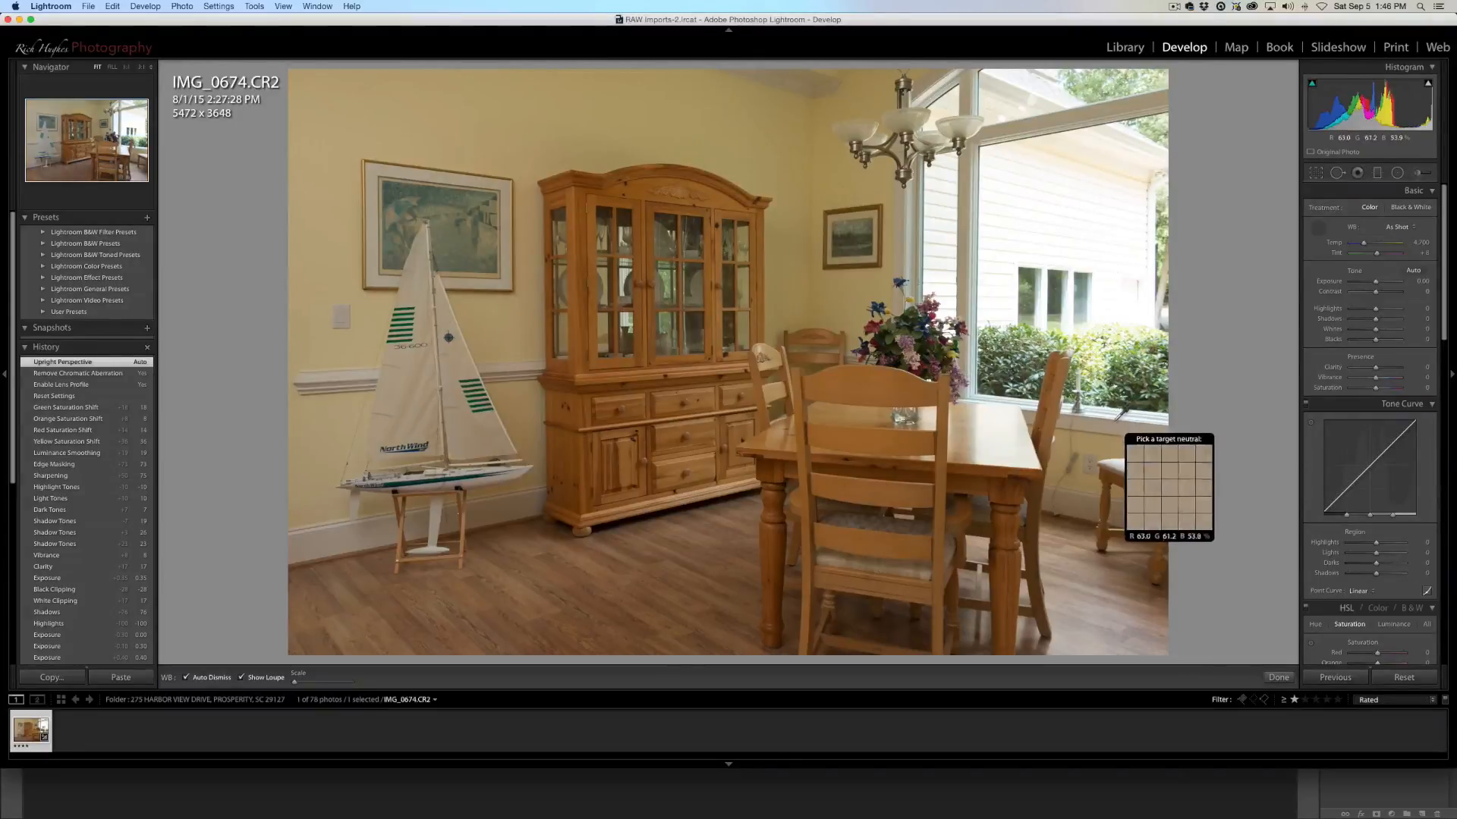
{"action": "left_click", "coordinate": [1119, 415]}
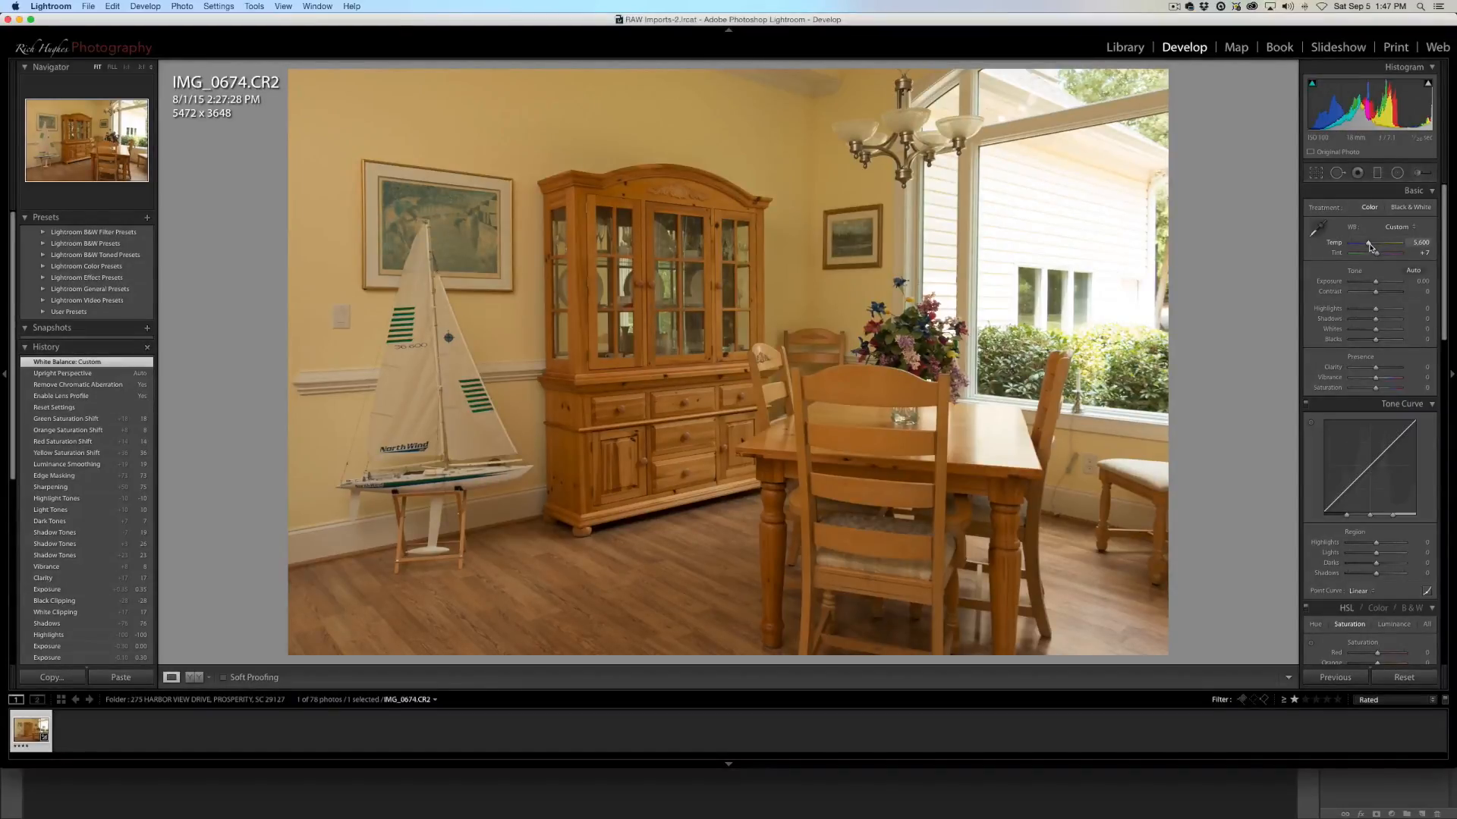
Fine-tune the white balance to a temperature of about 4,700 and a tint of +17.
{"action": "left_click_drag", "start_coordinate": [1369, 246], "coordinate": [1365, 246]}
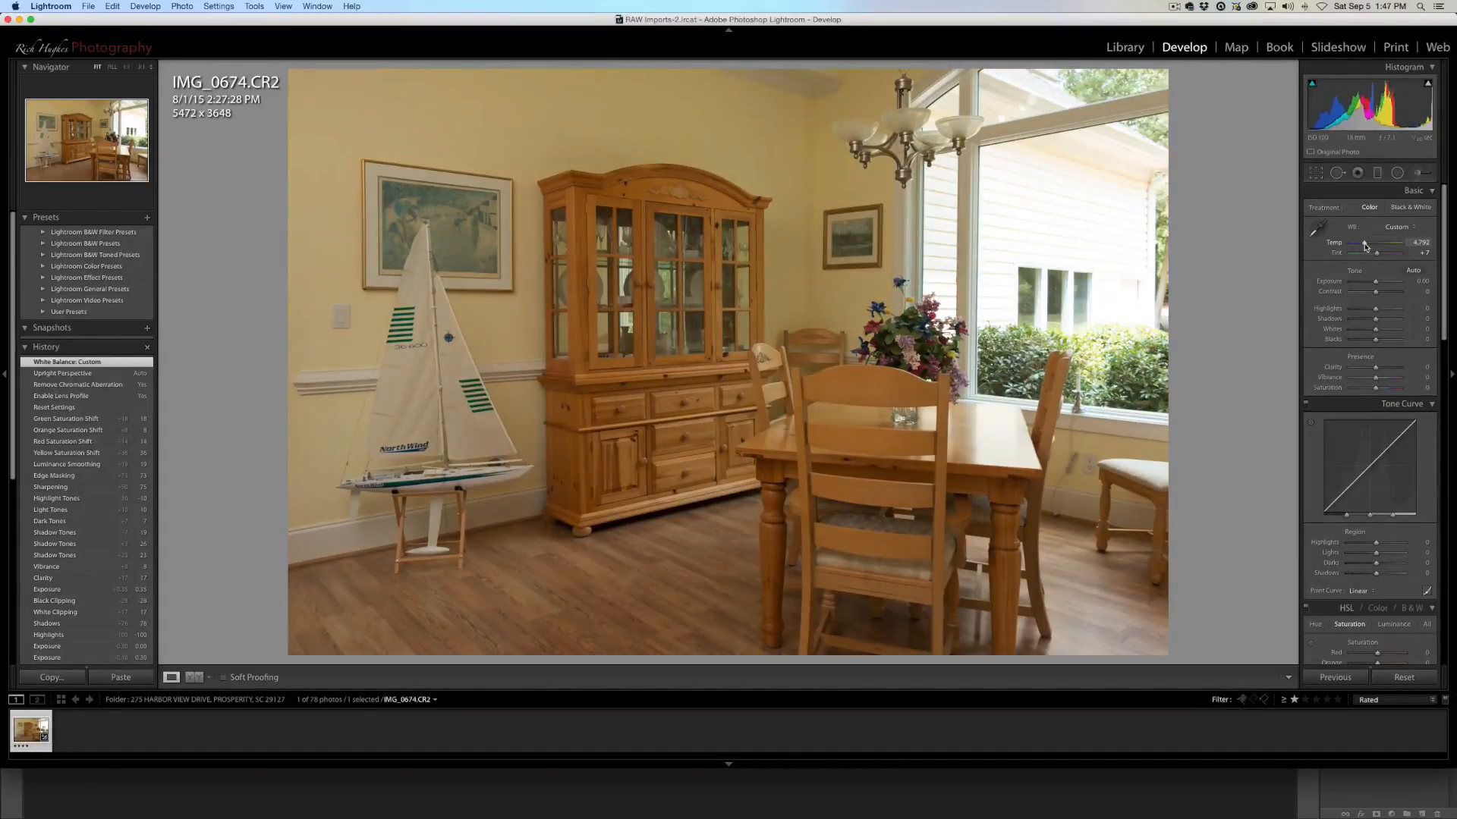
{"action": "left_click_drag", "start_coordinate": [1365, 247], "coordinate": [1363, 247]}
{"action": "left_click_drag", "start_coordinate": [1364, 246], "coordinate": [1364, 247]}
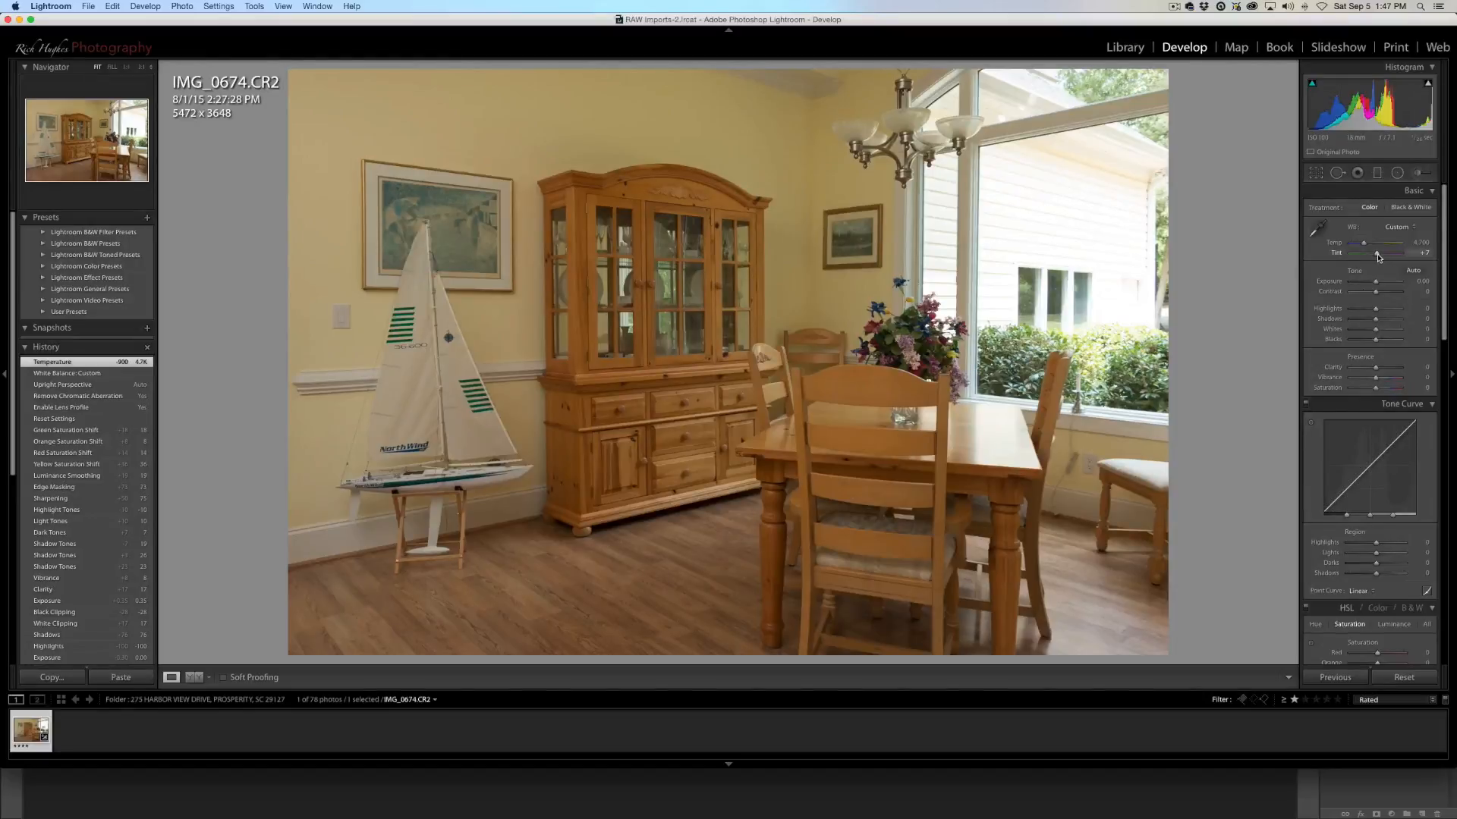
{"action": "left_click_drag", "start_coordinate": [1377, 255], "coordinate": [1381, 258]}
{"action": "left_click_drag", "start_coordinate": [1381, 258], "coordinate": [1379, 258]}
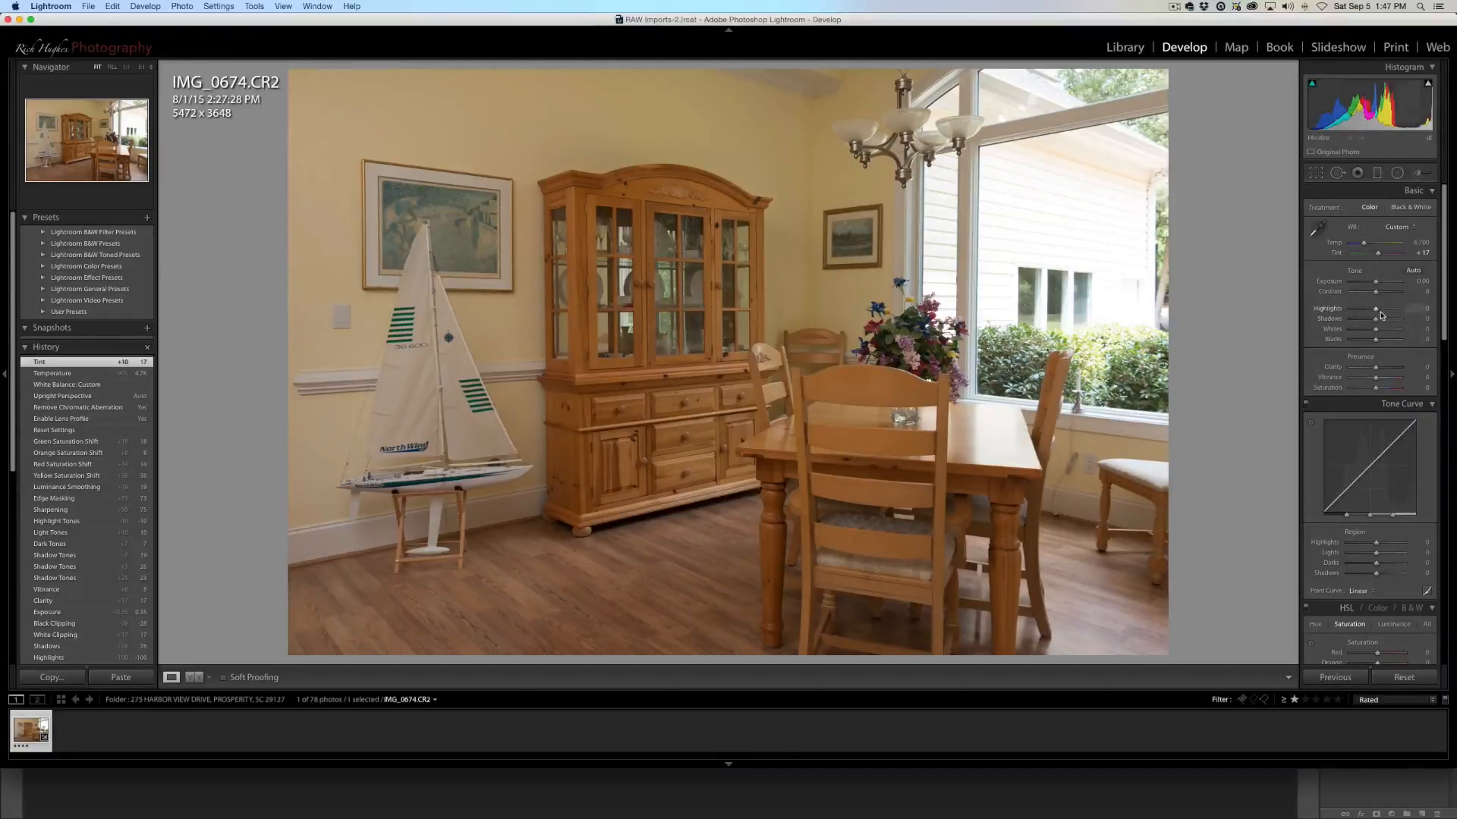
Set the basic tones to Highlights -66, Shadows +10, Whites +14 and Blacks -17, using the clipping preview for whites and blacks.
{"action": "mouse_move", "coordinate": [1375, 312]}
{"action": "left_mouse_down"}
{"action": "mouse_move", "coordinate": [1359, 311]}
{"action": "mouse_move", "coordinate": [1380, 324]}
{"action": "left_mouse_up"}
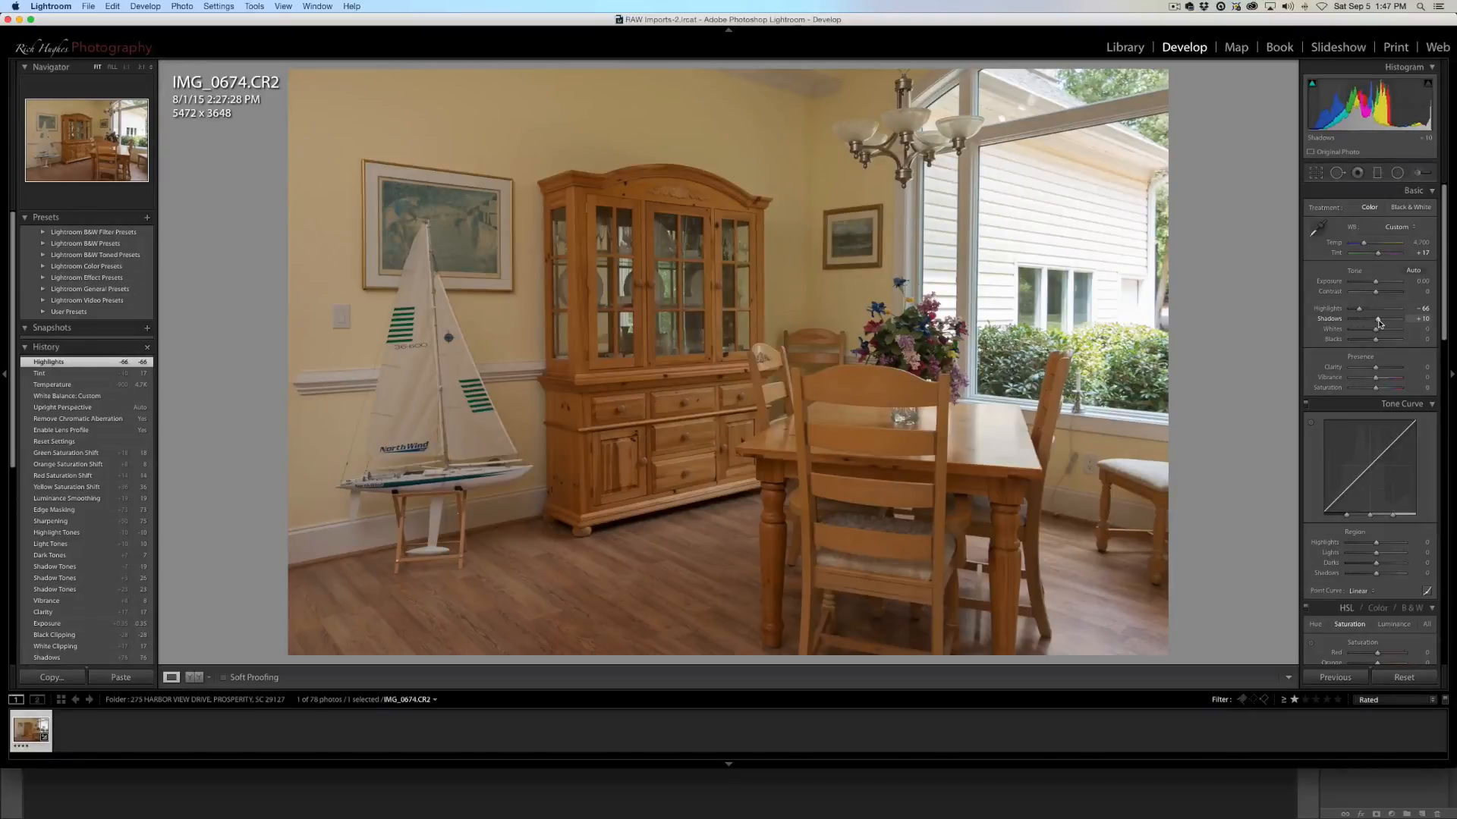
{"action": "left_click_drag", "start_coordinate": [1379, 323], "coordinate": [1379, 324]}
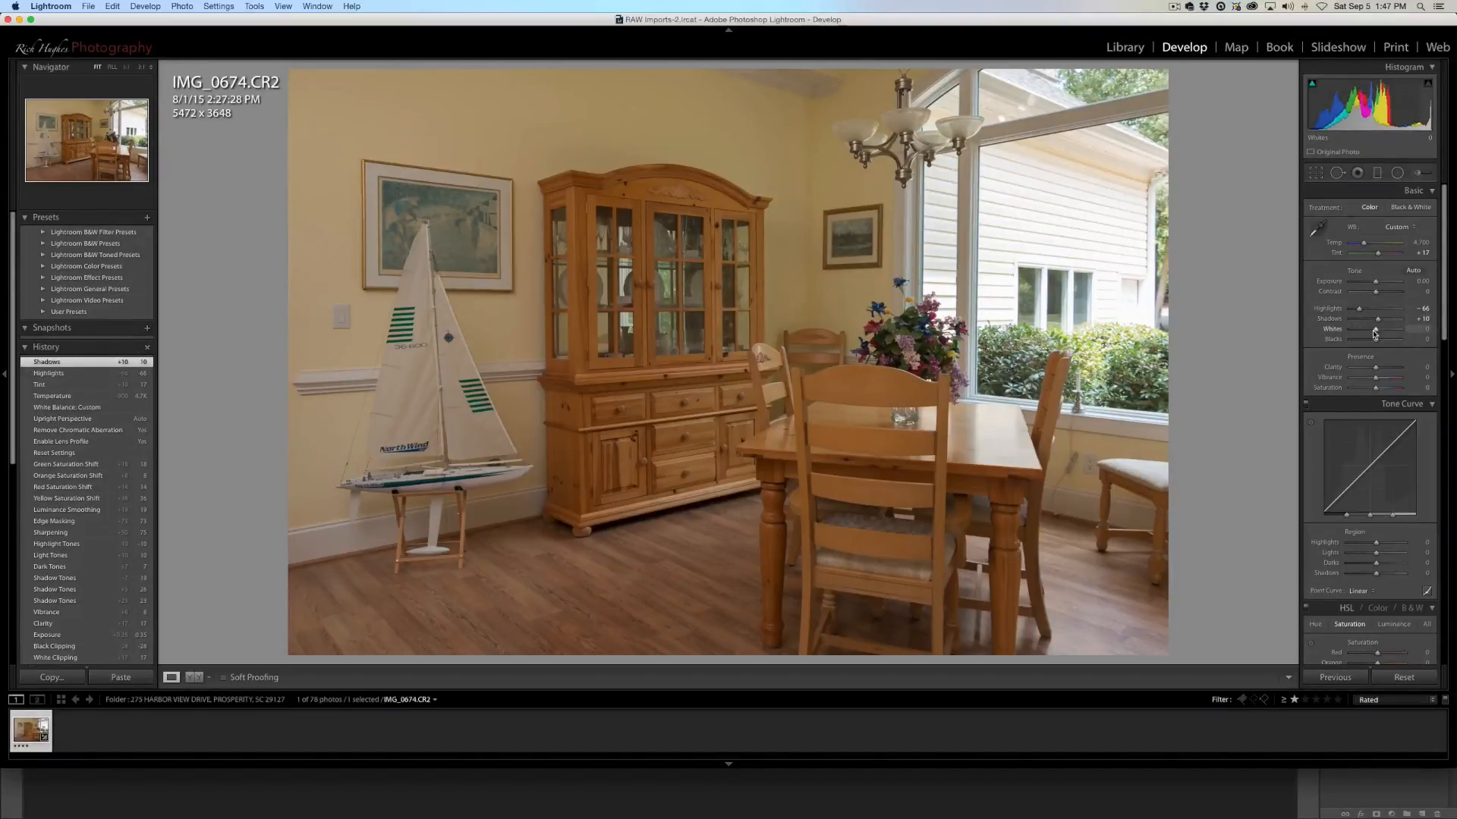
{"action": "key", "text": "alt"}
{"action": "left_click_drag", "start_coordinate": [1377, 332], "coordinate": [1379, 332]}
{"action": "key", "text": "alt"}
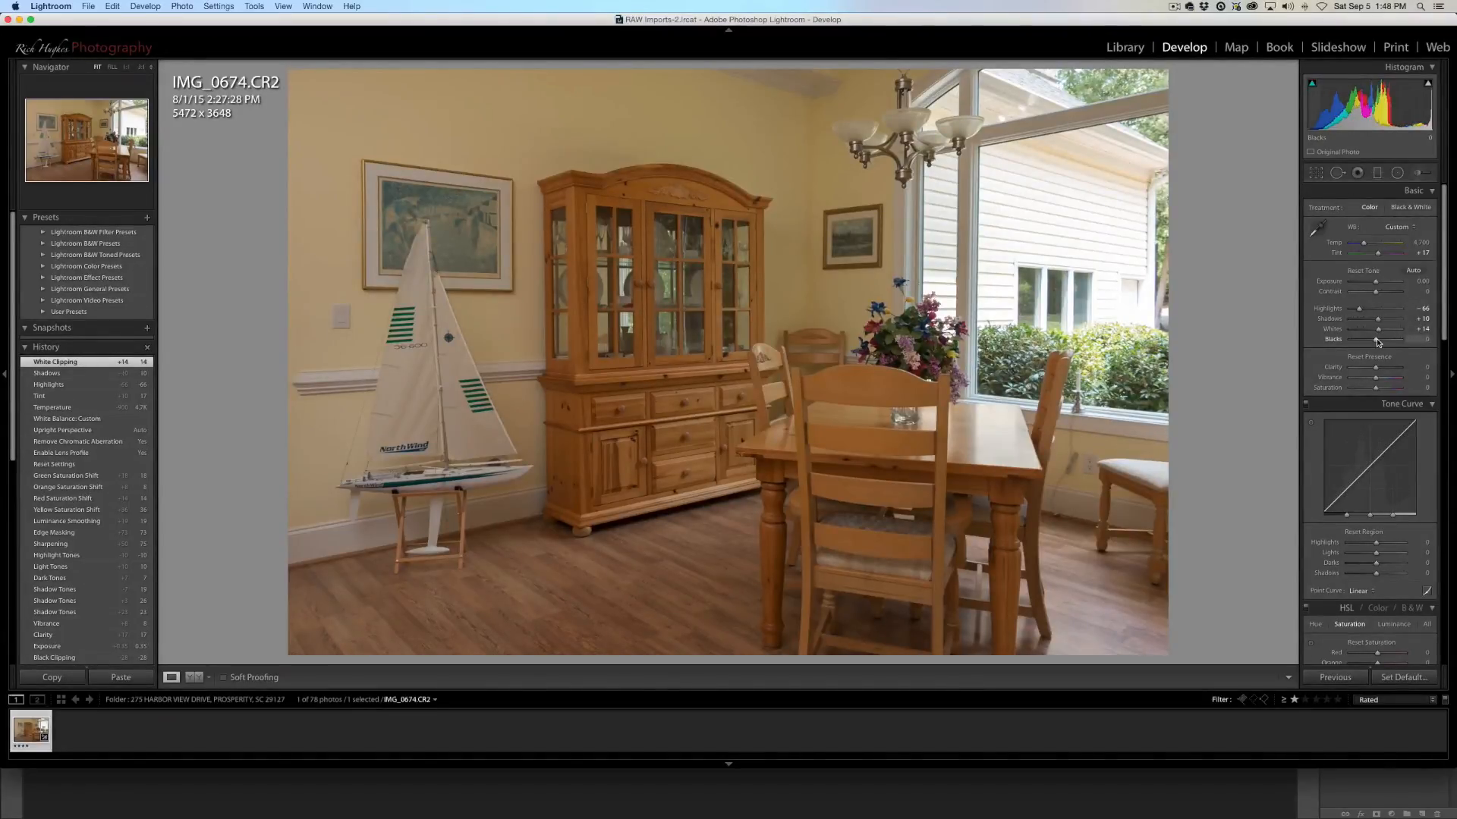
{"action": "left_click_drag", "start_coordinate": [1378, 342], "coordinate": [1374, 342]}
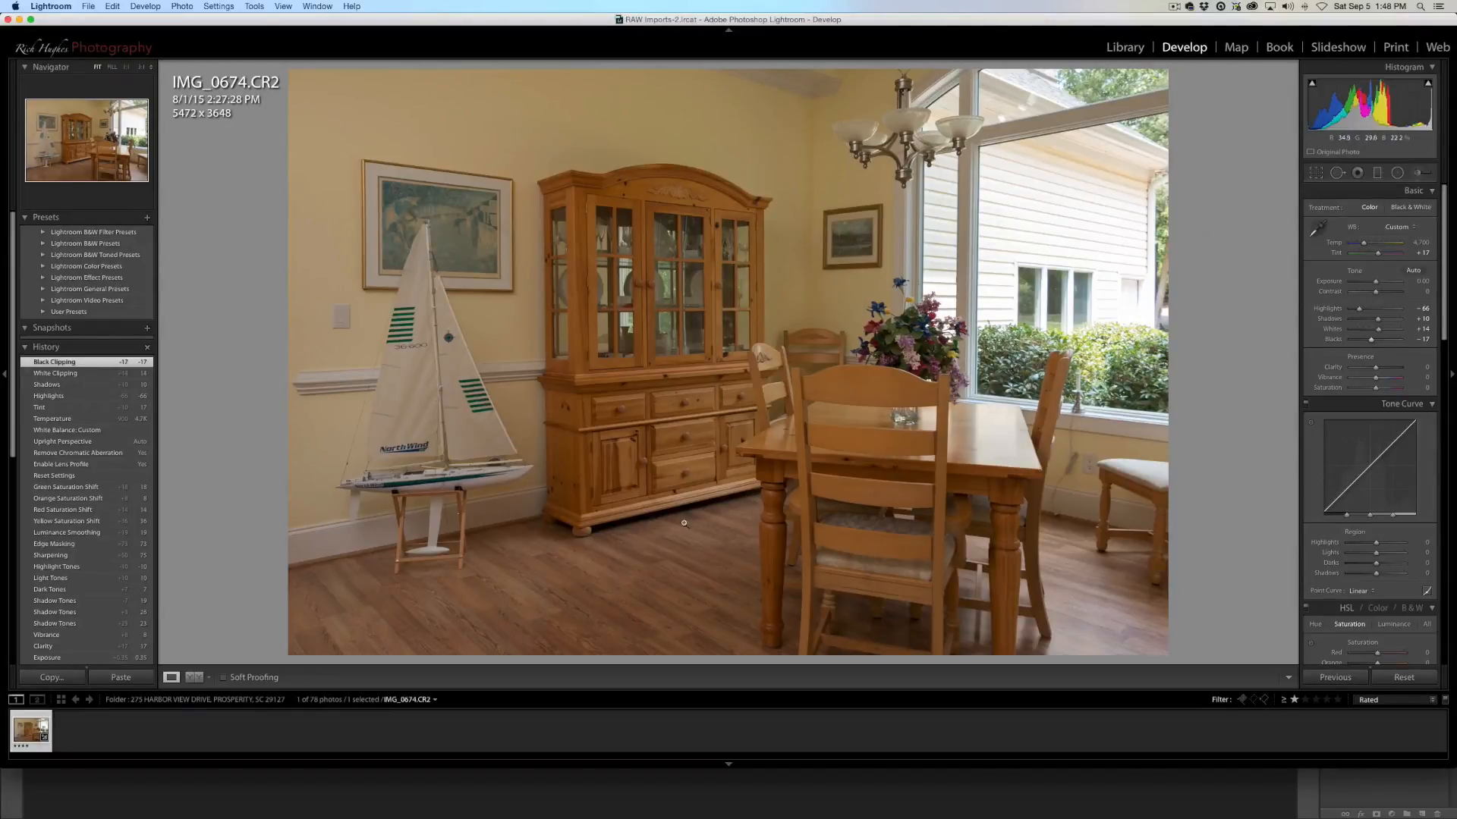
Raise both Clarity and Vibrance to +13.
{"action": "left_click", "coordinate": [1379, 368]}
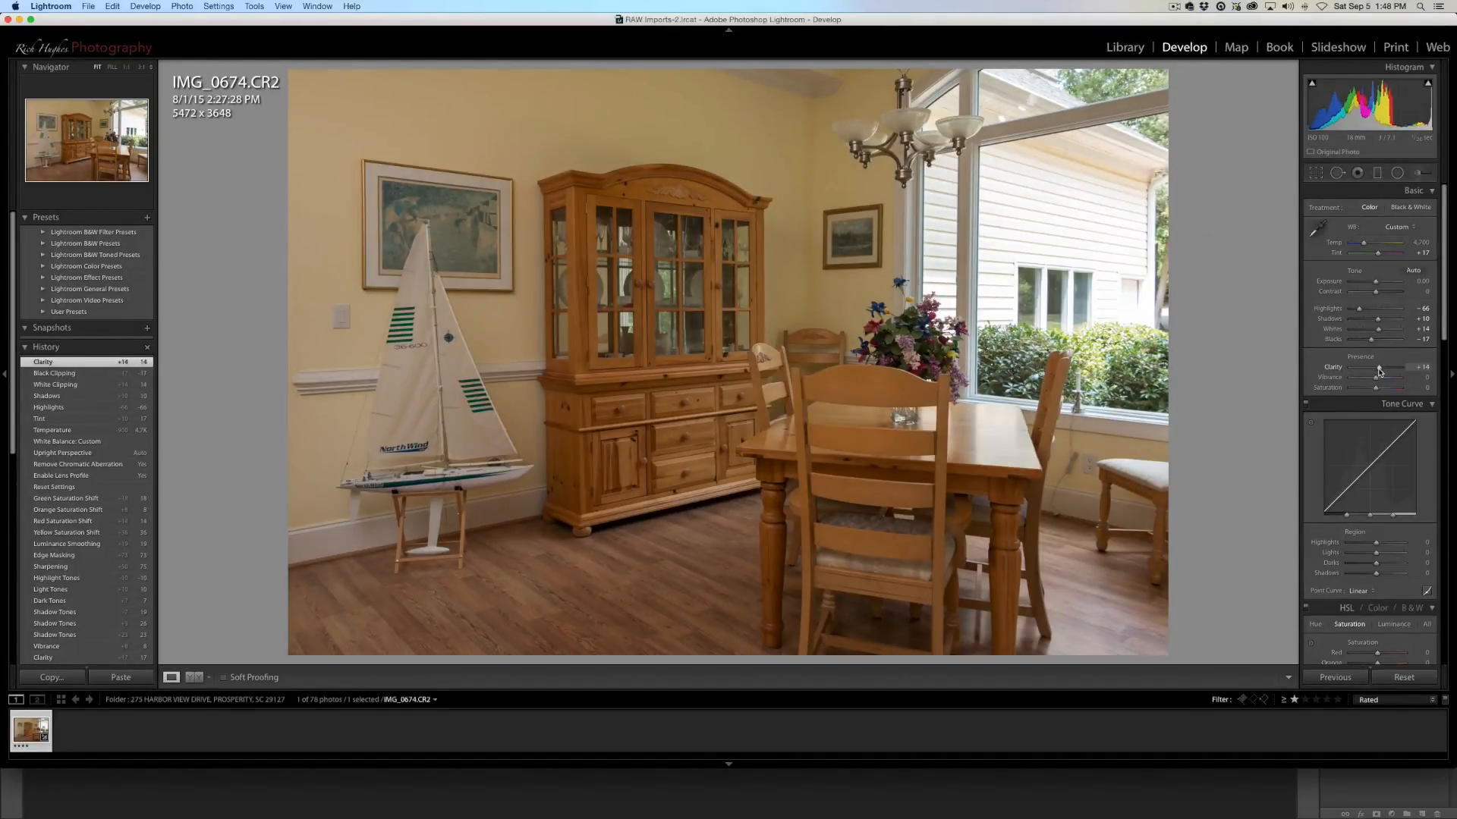
{"action": "left_click_drag", "start_coordinate": [1377, 369], "coordinate": [1378, 368]}
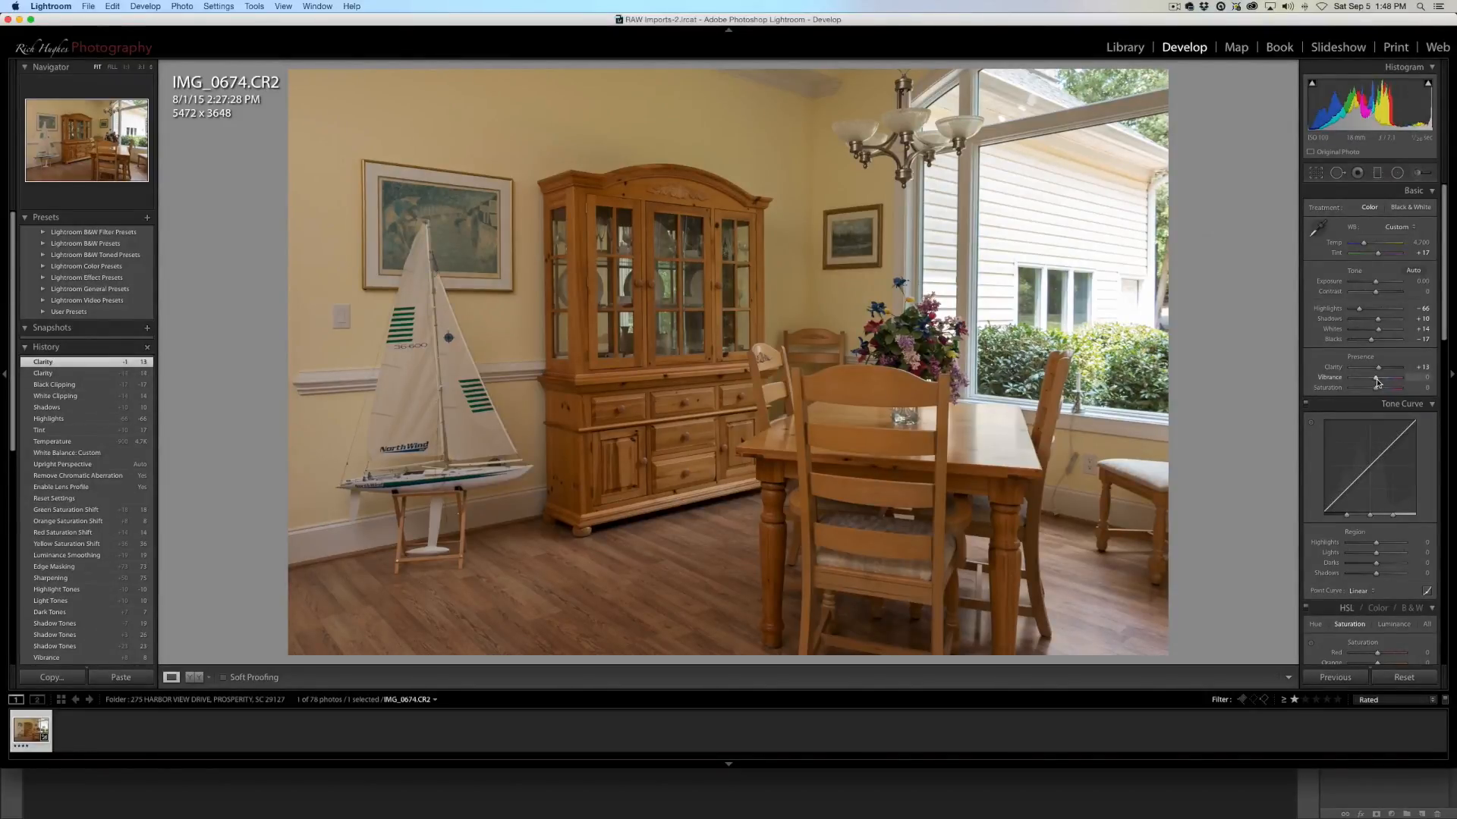
{"action": "left_click", "coordinate": [1377, 379]}
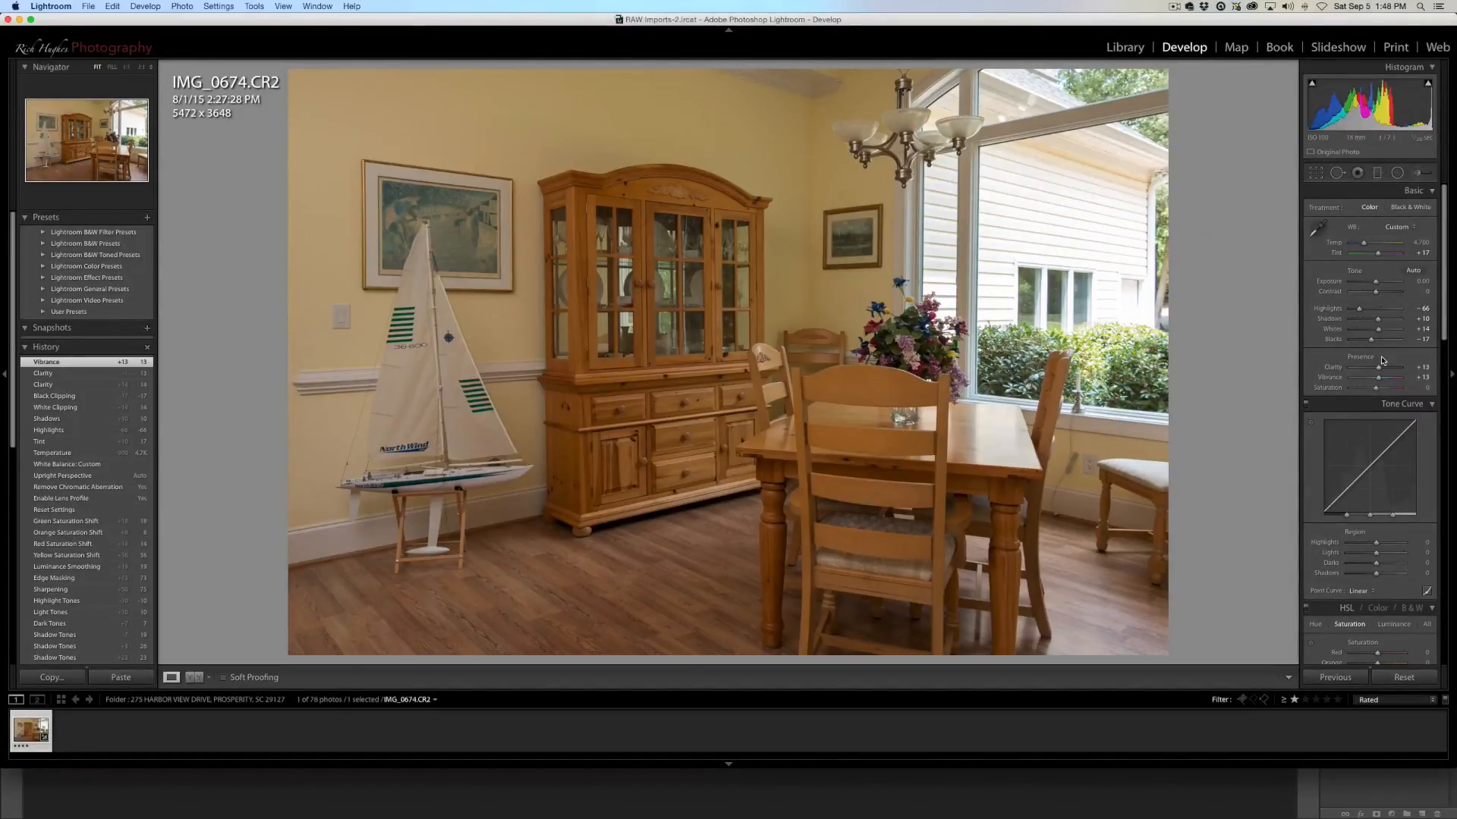
Lift the dark end of the tone curve with Shadows at +10 and Darks at +19.
{"action": "scroll", "coordinate": [1382, 361], "scroll_direction": "down", "scroll_amount": 8}
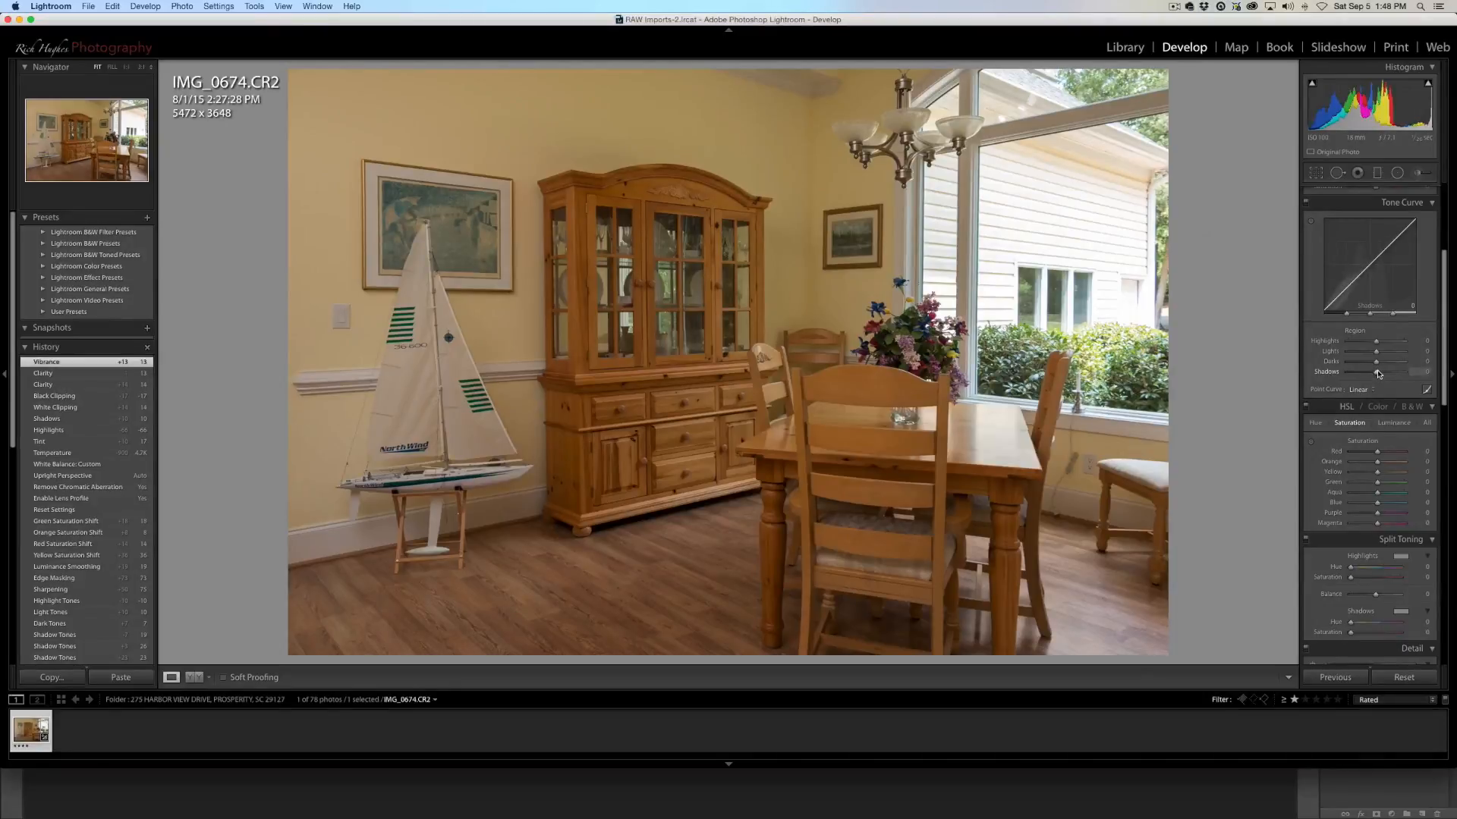
{"action": "left_click_drag", "start_coordinate": [1376, 373], "coordinate": [1381, 365]}
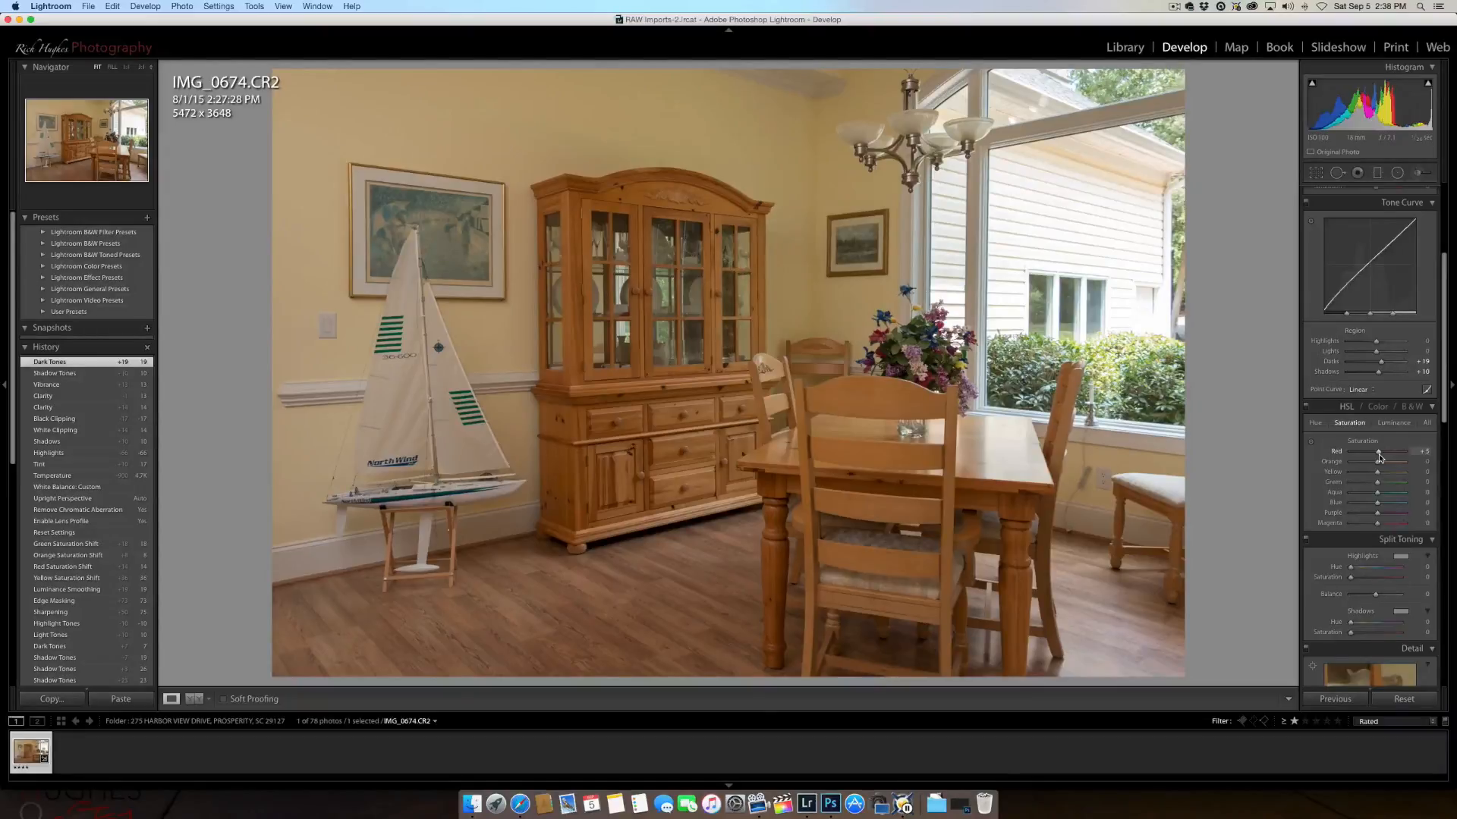
Increase the HSL saturation of the reds to +9 and the yellows to +11.
{"action": "left_click_drag", "start_coordinate": [1378, 454], "coordinate": [1380, 456]}
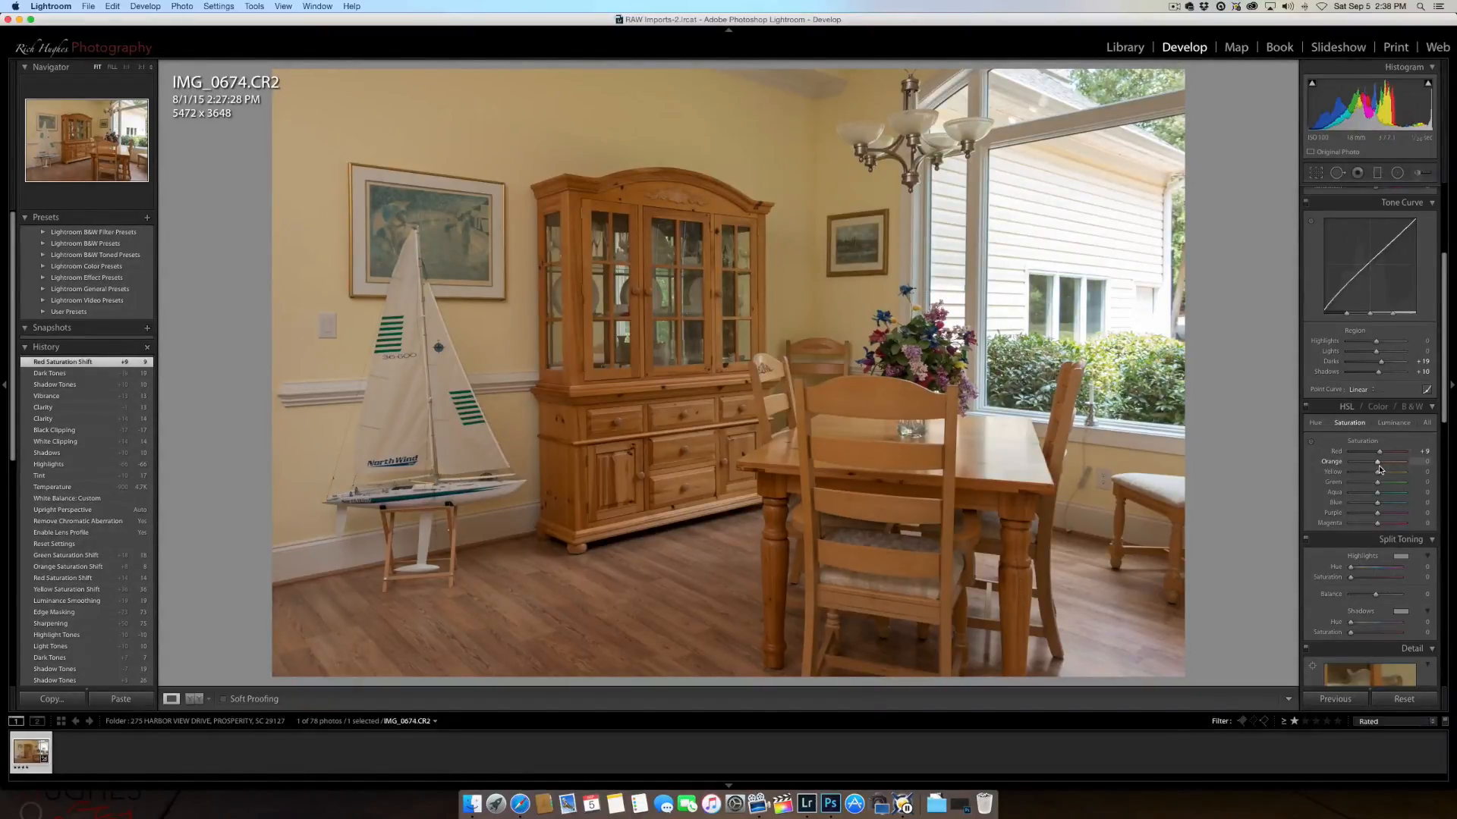
{"action": "left_click_drag", "start_coordinate": [1379, 475], "coordinate": [1380, 475]}
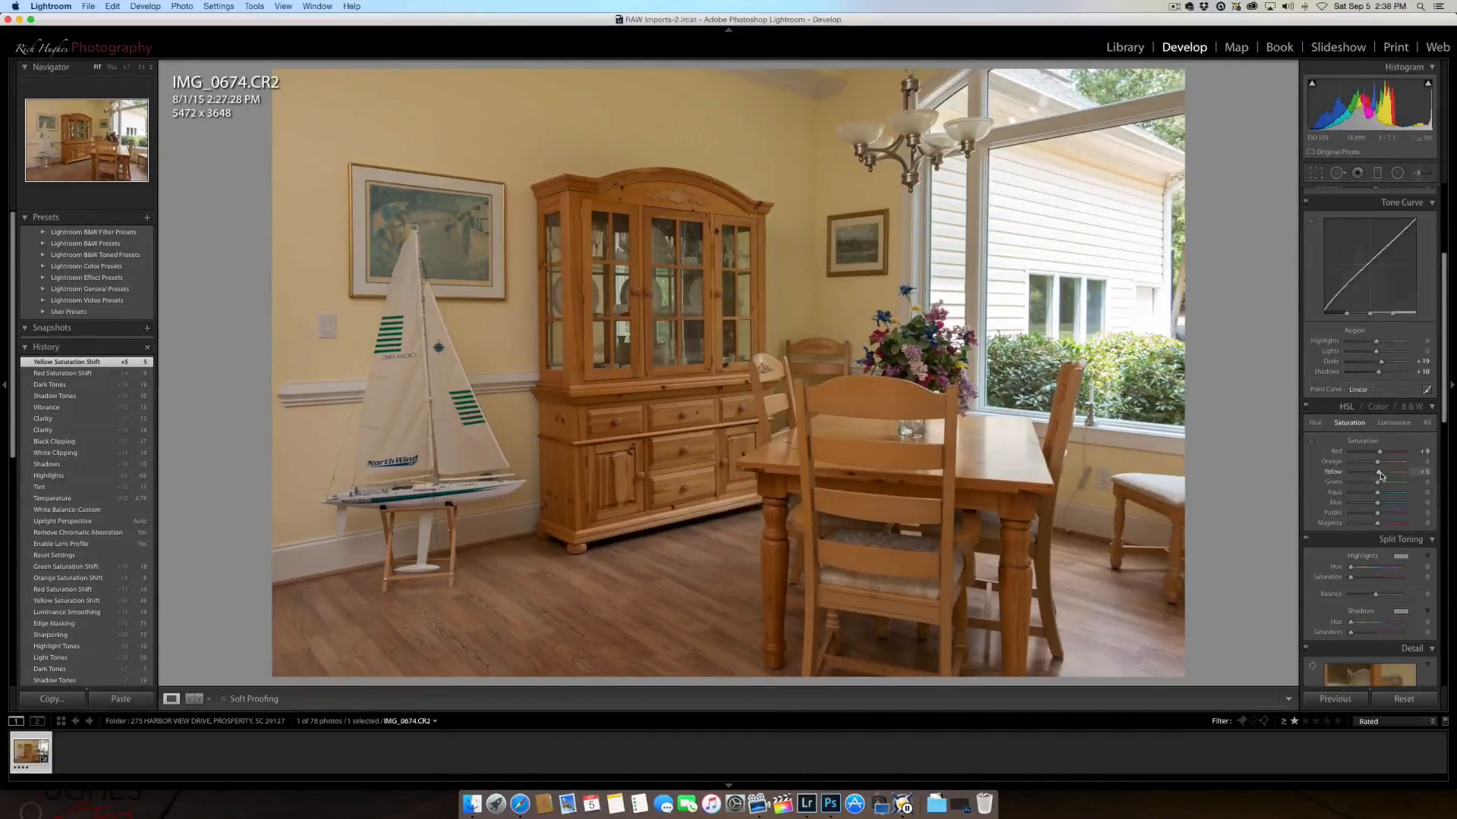
{"action": "left_click_drag", "start_coordinate": [1379, 476], "coordinate": [1382, 476]}
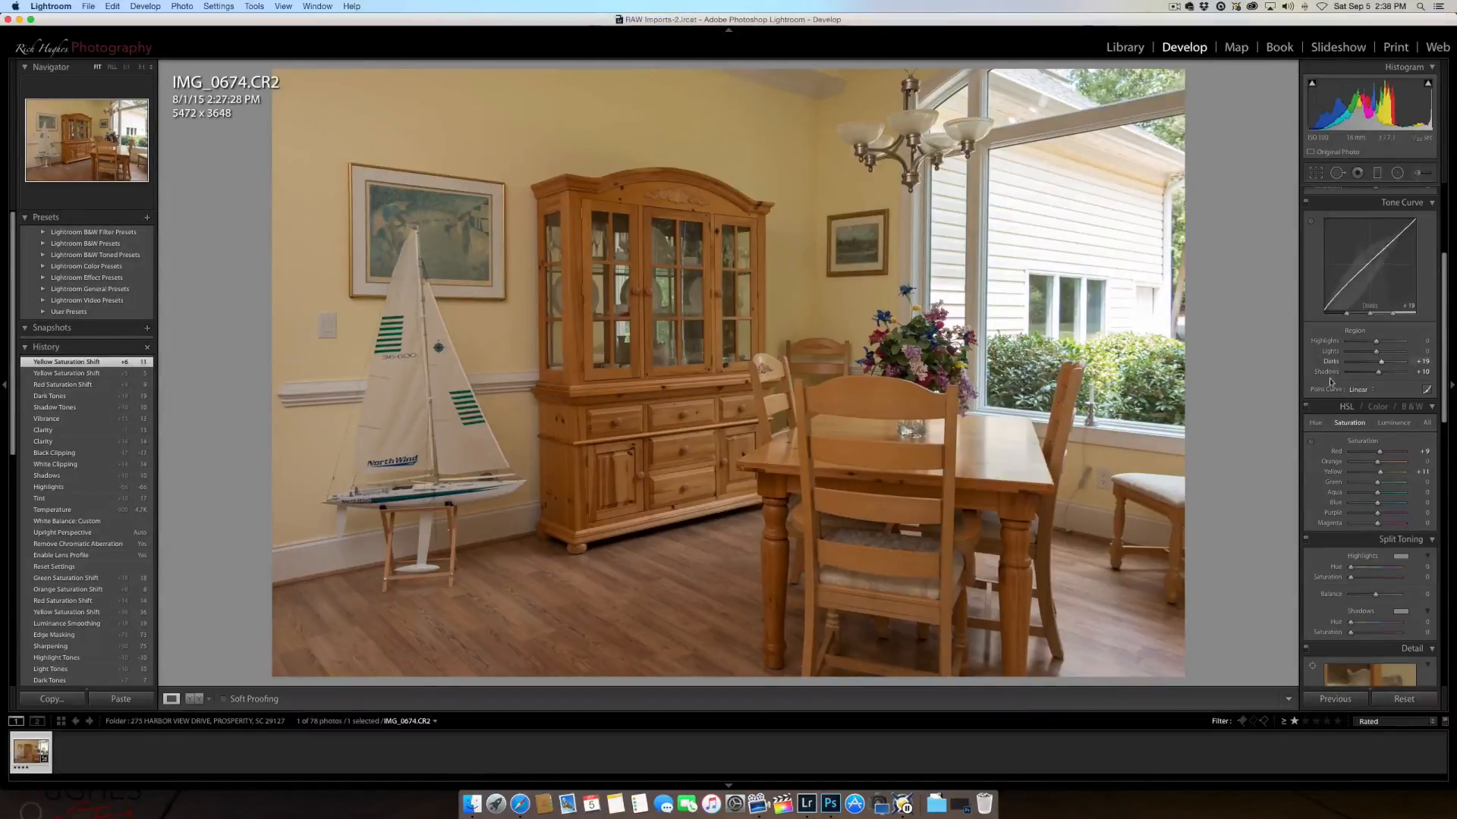
Sharpen the photo with an Amount of 75 and edge Masking of 61, using a cabinet area as the detail preview.
{"action": "scroll", "coordinate": [1357, 431], "scroll_direction": "down", "scroll_amount": 8}
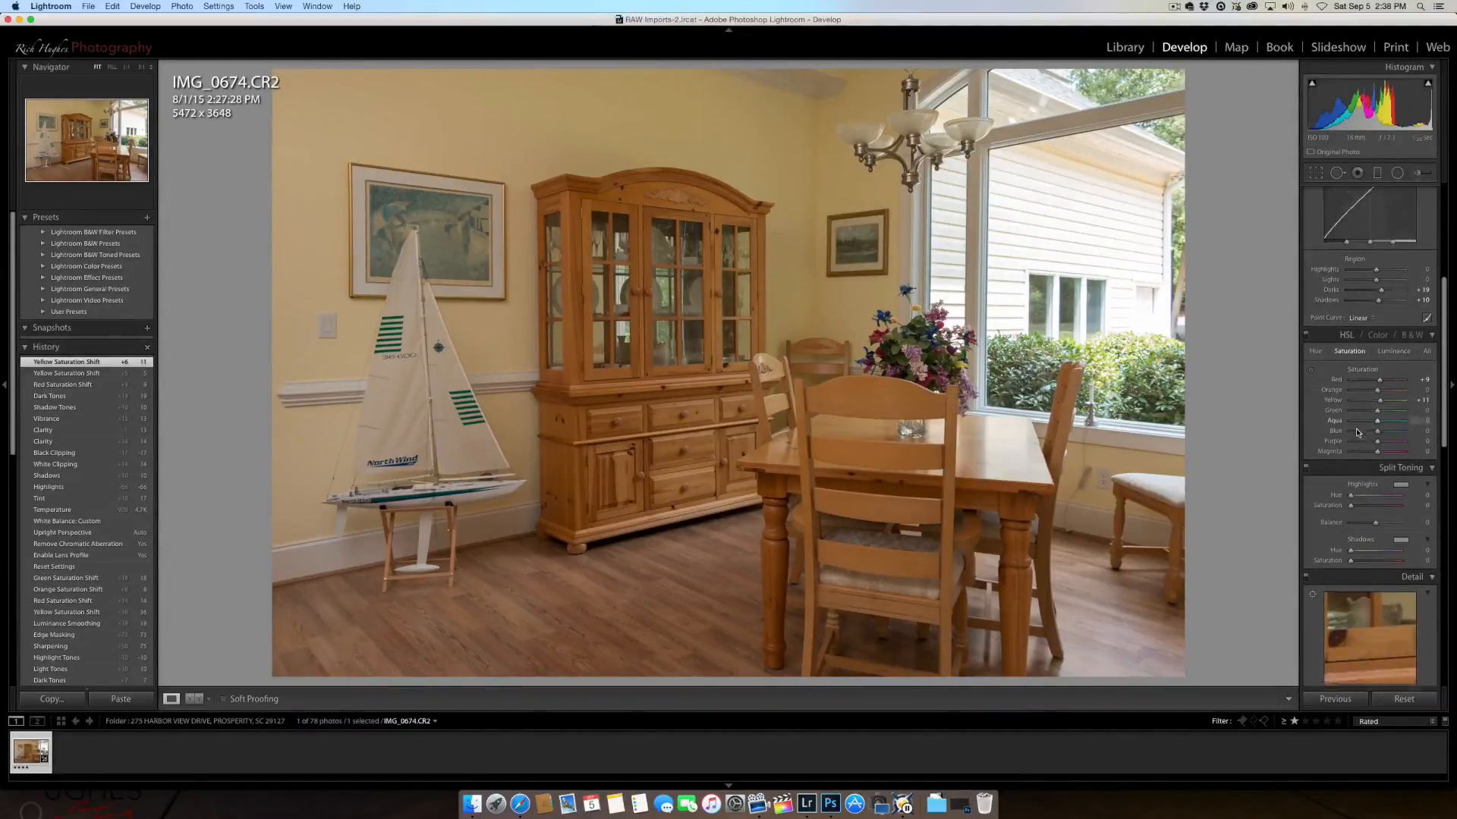
{"action": "scroll", "coordinate": [1357, 432], "scroll_direction": "down", "scroll_amount": 3}
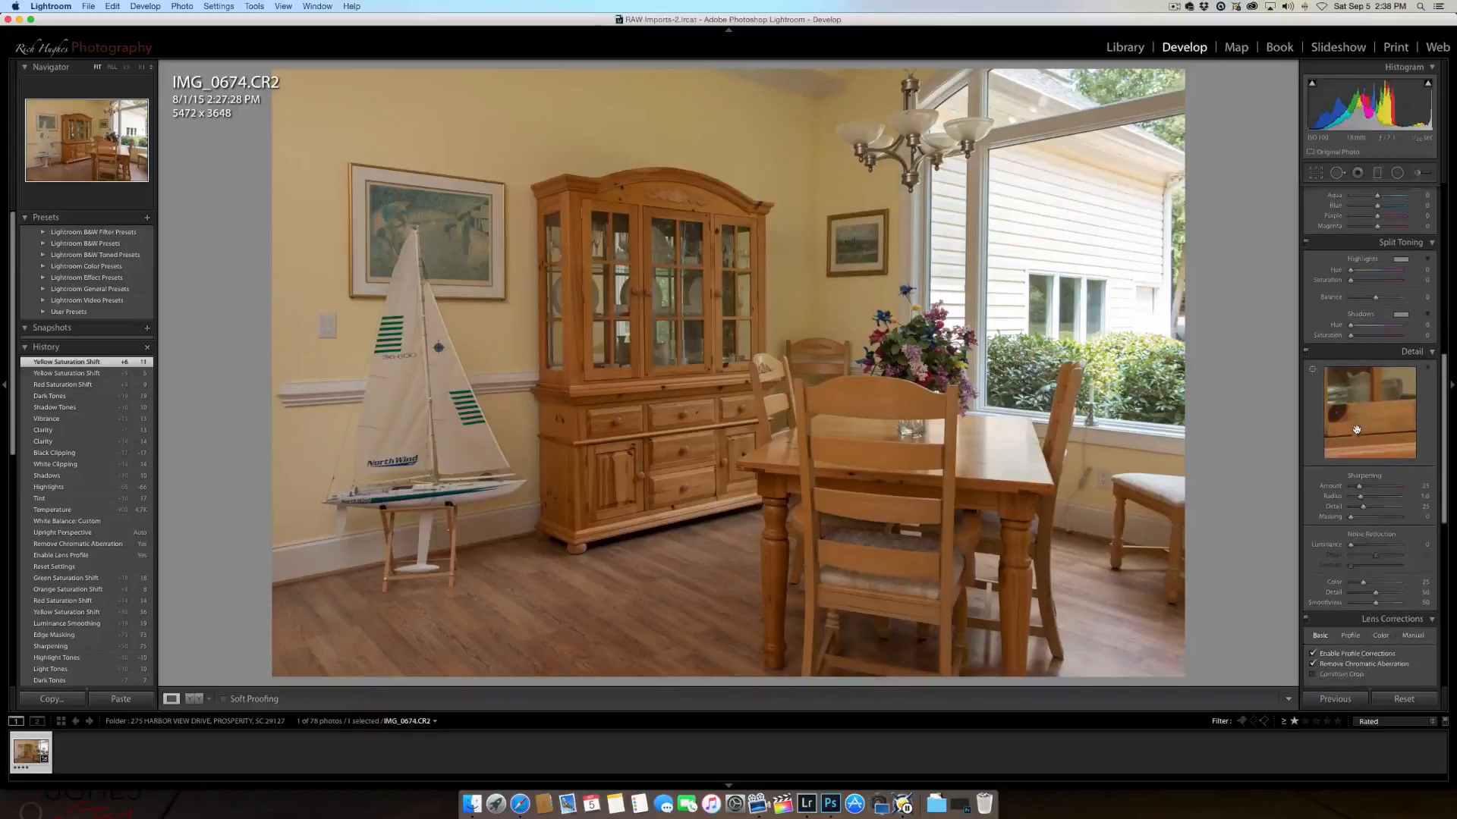
{"action": "left_click_drag", "start_coordinate": [1357, 430], "coordinate": [1416, 377]}
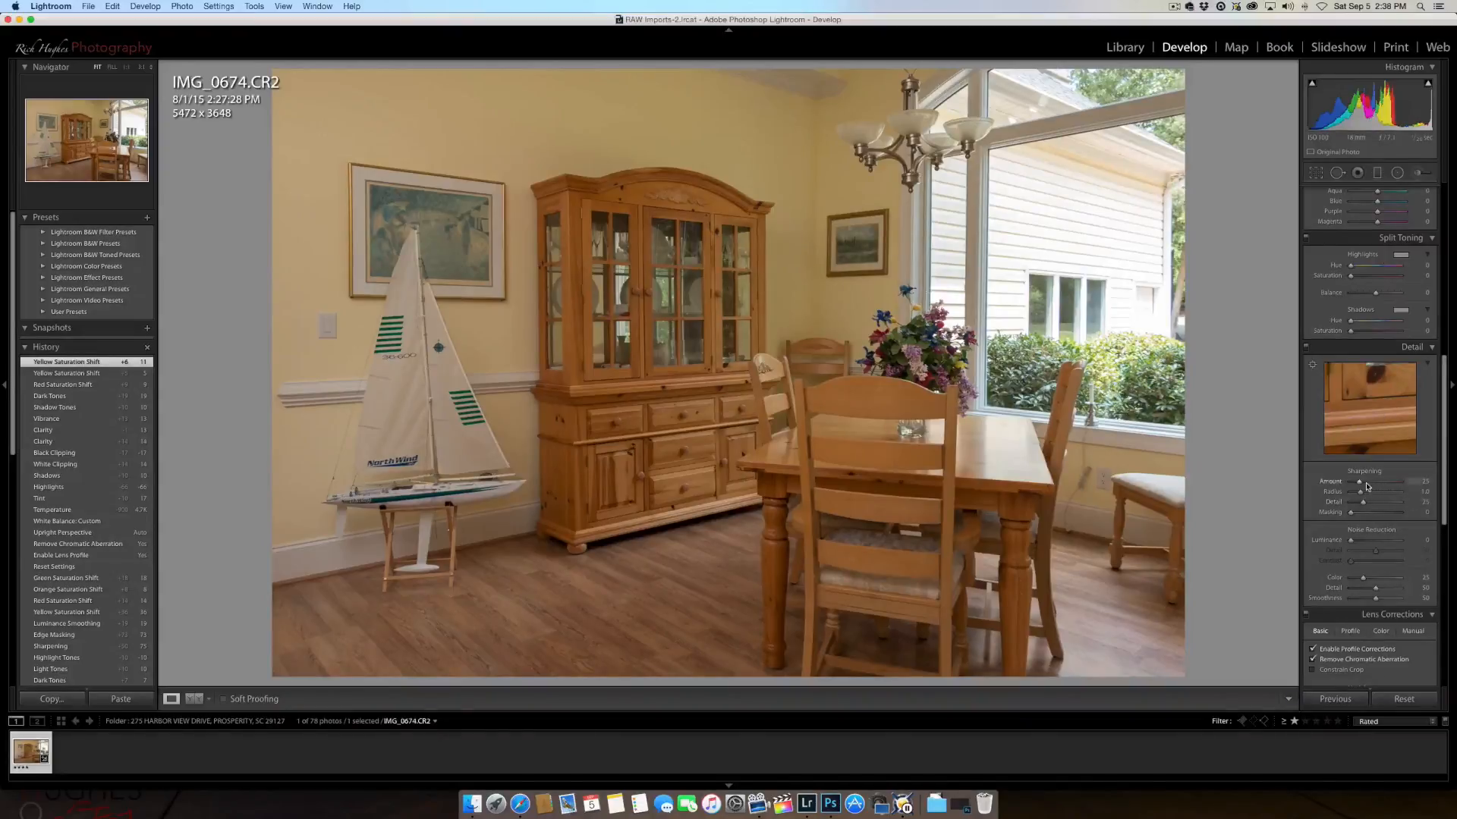
{"action": "left_click_drag", "start_coordinate": [1360, 484], "coordinate": [1377, 489]}
{"action": "key", "text": "alt"}
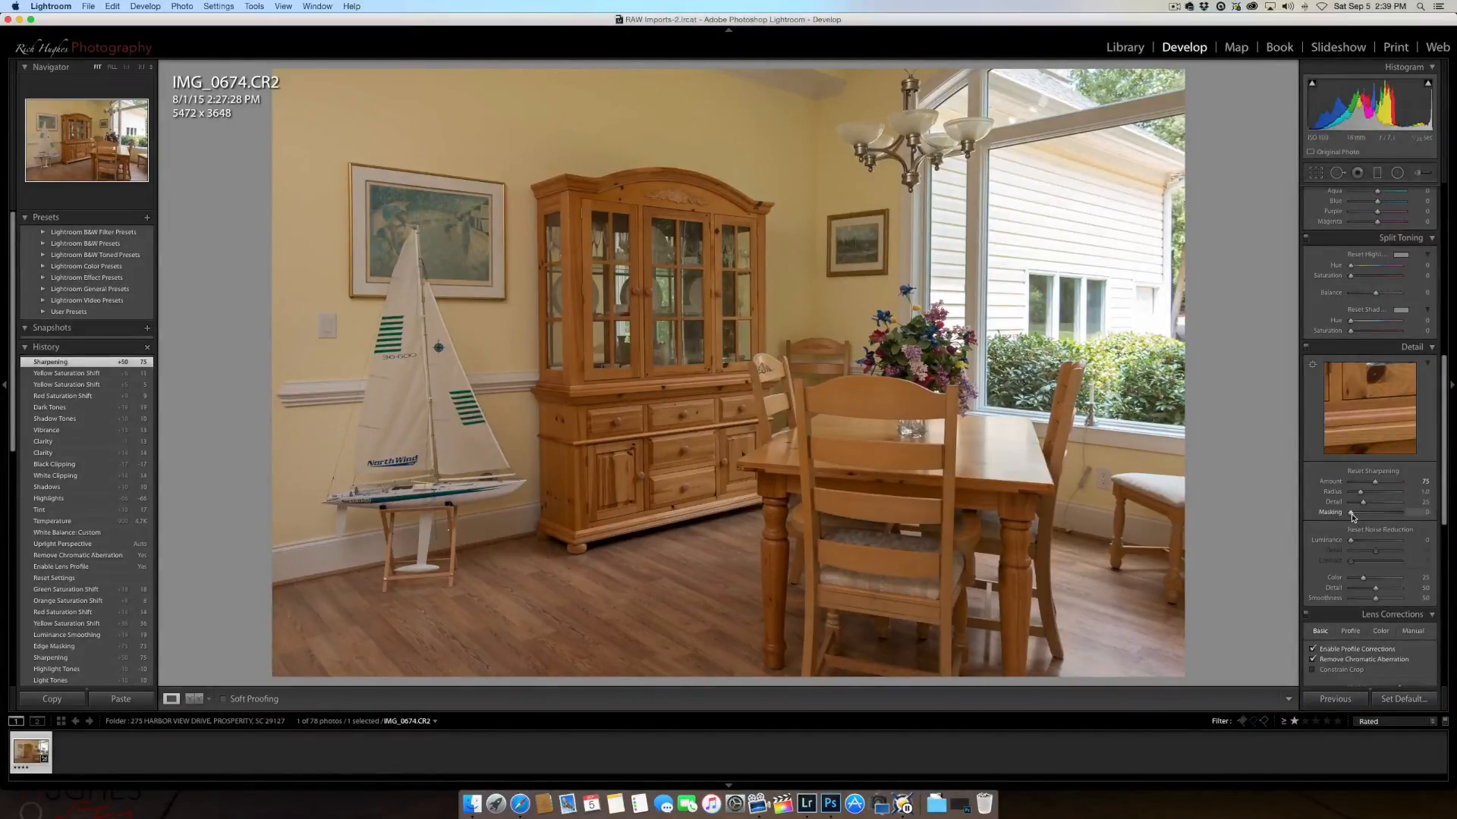
{"action": "left_click_drag", "start_coordinate": [1351, 516], "coordinate": [1382, 517]}
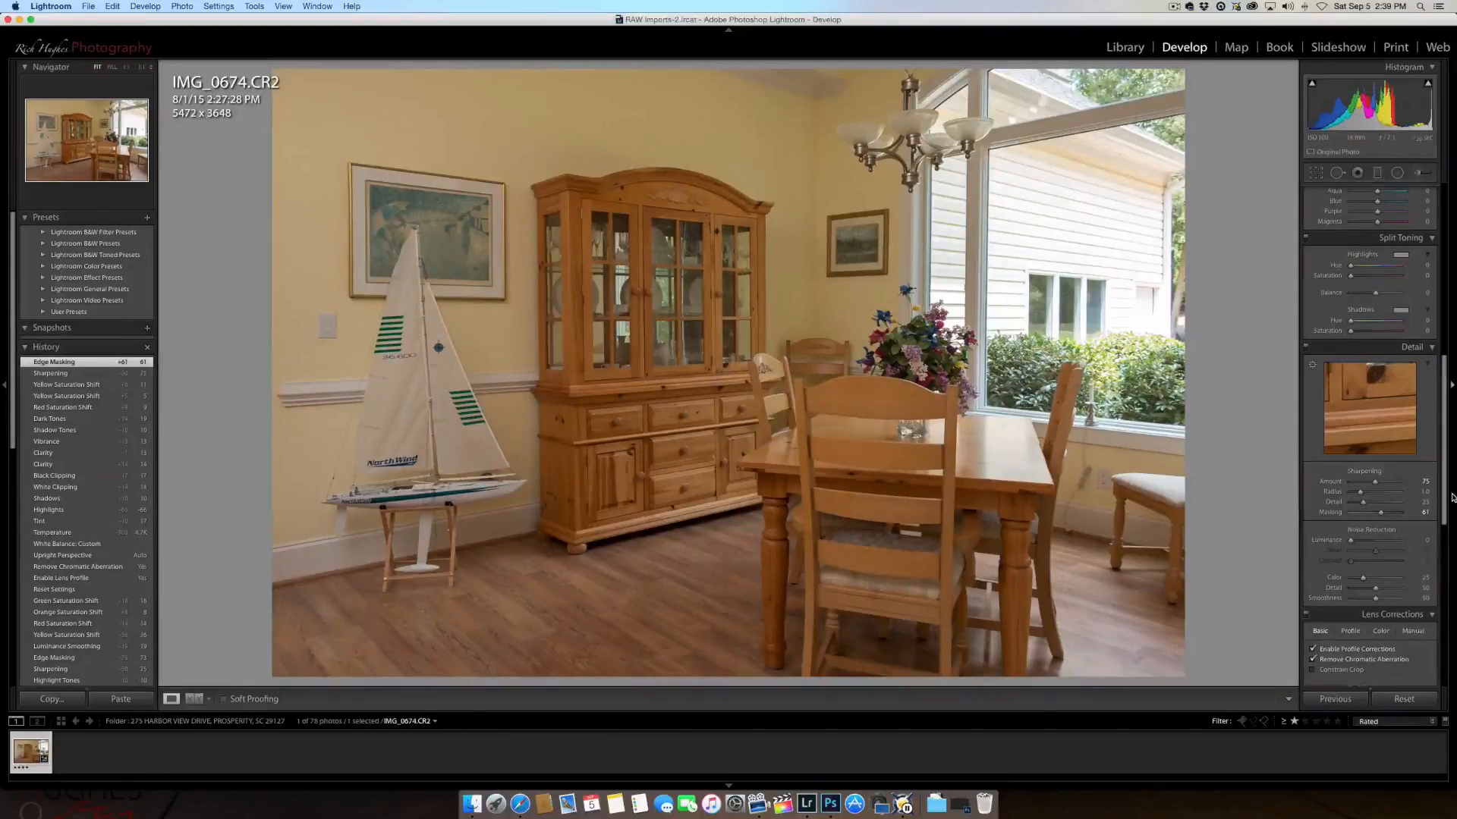
Review the remaining noise reduction, lens correction, effects and camera calibration settings, and recheck the basic adjustments.
{"action": "scroll", "coordinate": [1407, 475], "scroll_direction": "down", "scroll_amount": 5}
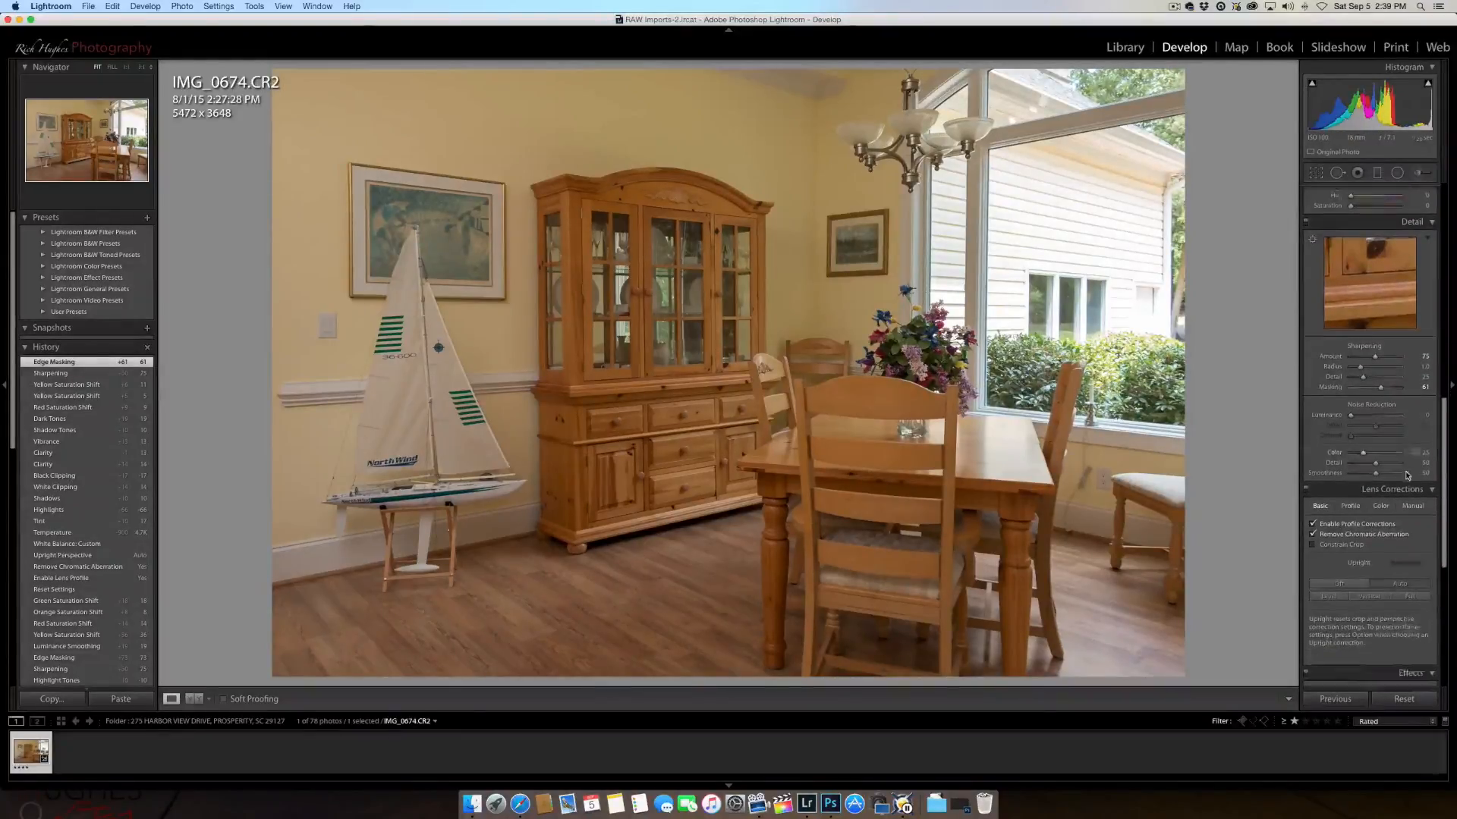
{"action": "scroll", "coordinate": [1407, 476], "scroll_direction": "down", "scroll_amount": 1}
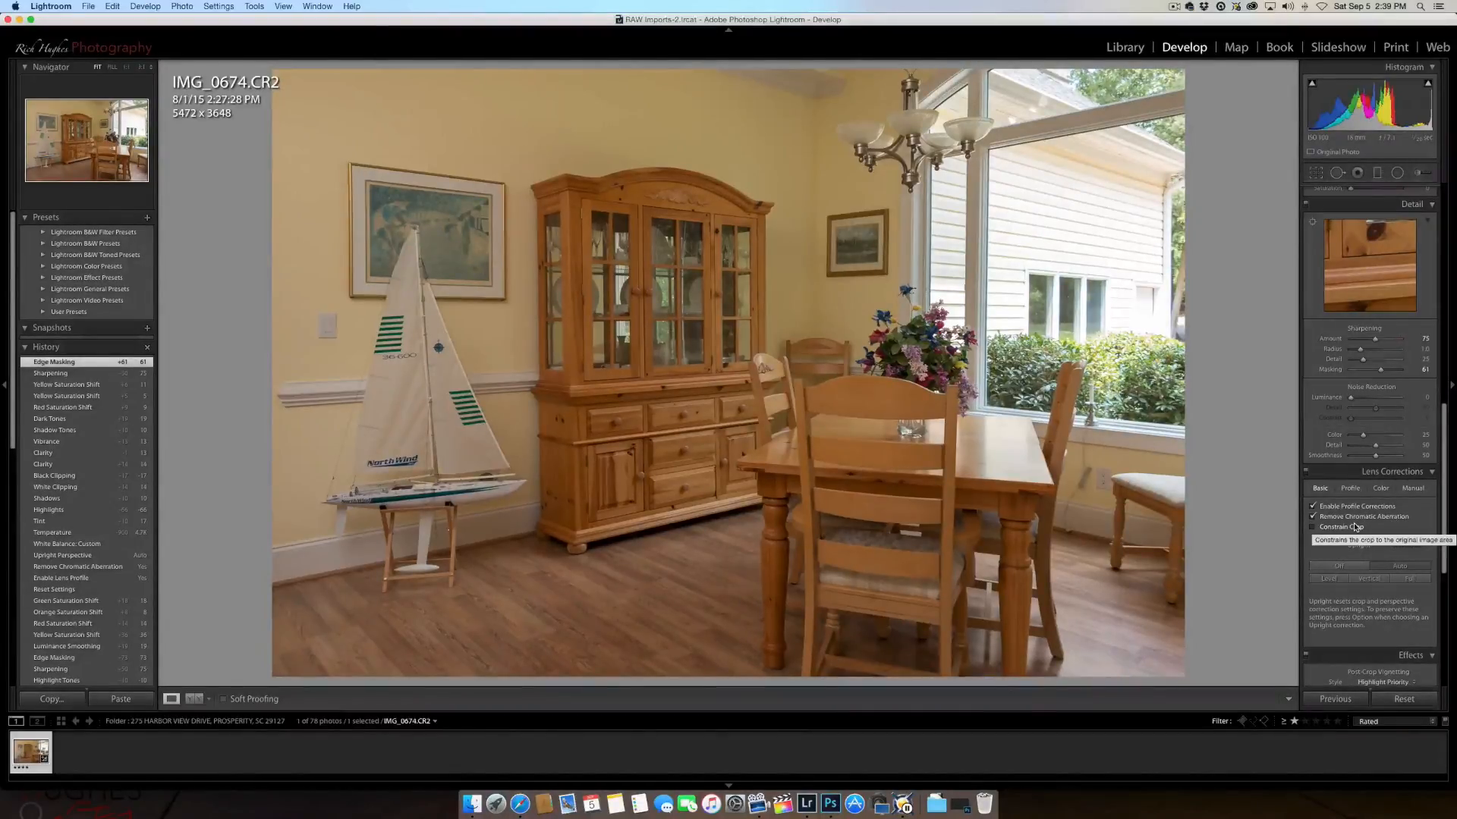
{"action": "scroll", "coordinate": [1353, 547], "scroll_direction": "down", "scroll_amount": 5}
{"action": "scroll", "coordinate": [1352, 547], "scroll_direction": "down", "scroll_amount": 8}
{"action": "scroll", "coordinate": [1352, 547], "scroll_direction": "down", "scroll_amount": 8}
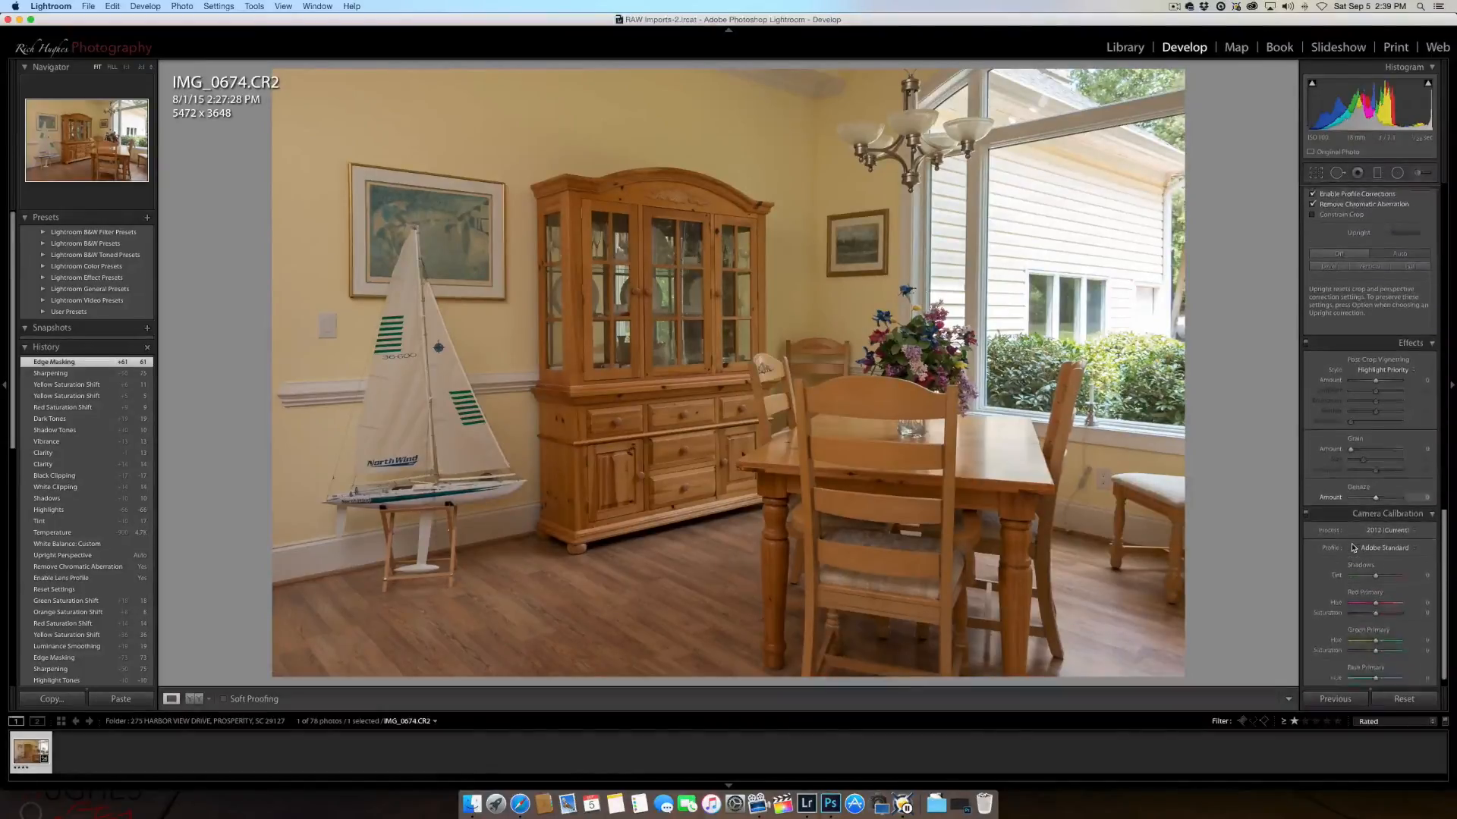
{"action": "scroll", "coordinate": [1353, 547], "scroll_direction": "up", "scroll_amount": 20}
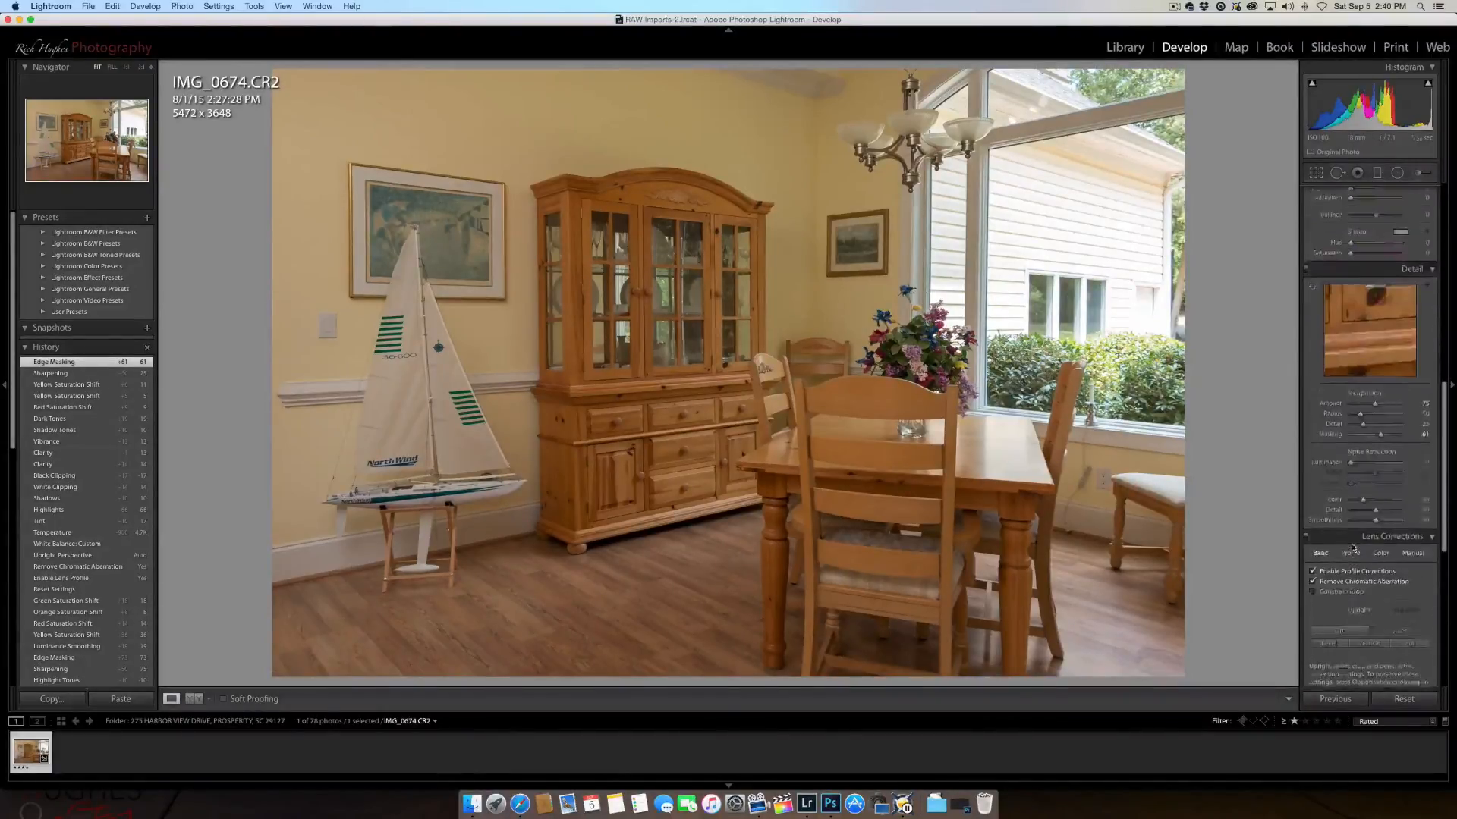
{"action": "scroll", "coordinate": [1353, 547], "scroll_direction": "up", "scroll_amount": 20}
{"action": "scroll", "coordinate": [1353, 547], "scroll_direction": "down", "scroll_amount": 1}
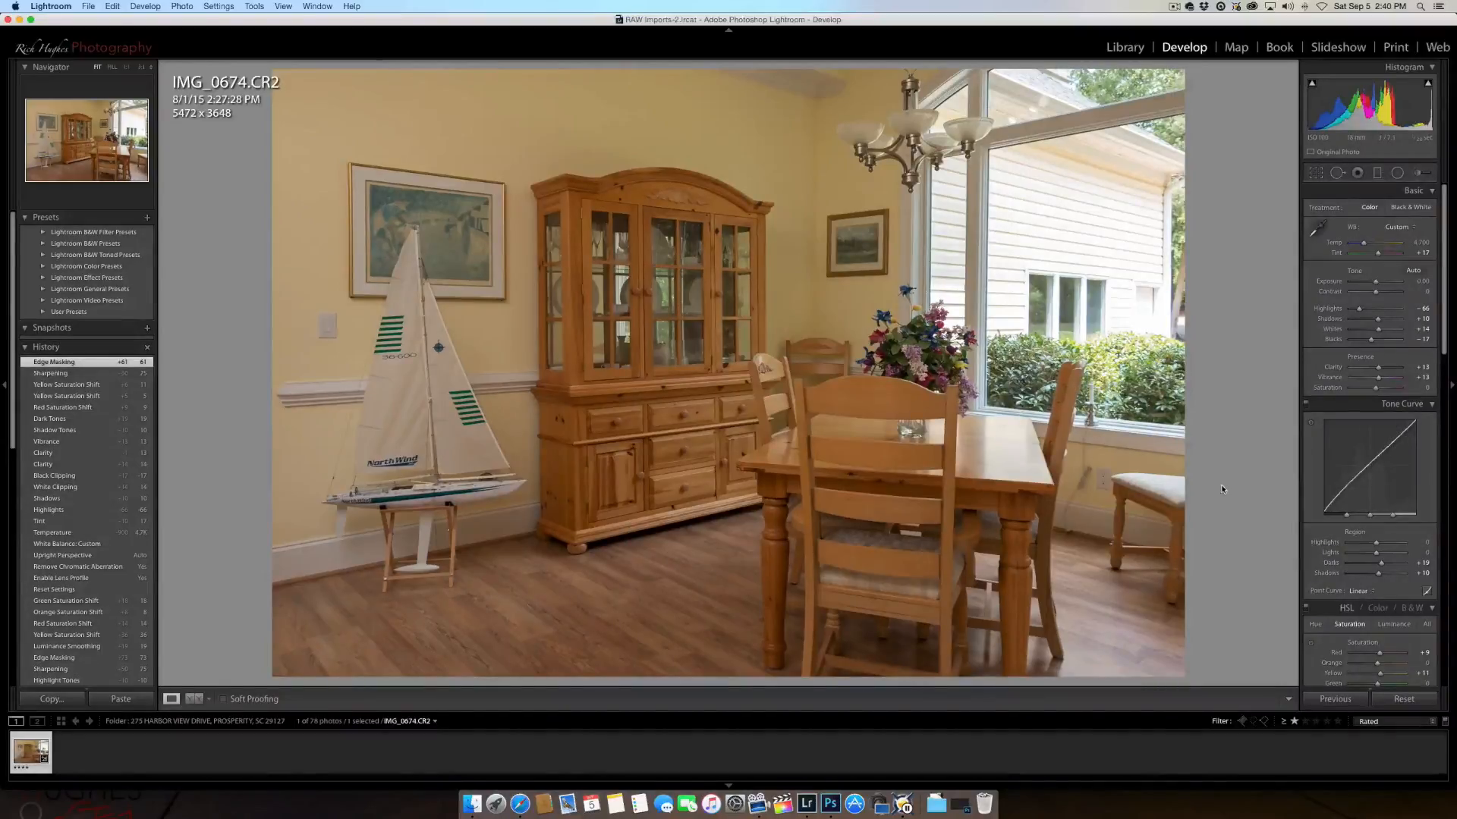
Inspect the electrical cord and wall outlet beneath the window at close range, and return to the full photo.
{"action": "left_click", "coordinate": [1079, 481]}
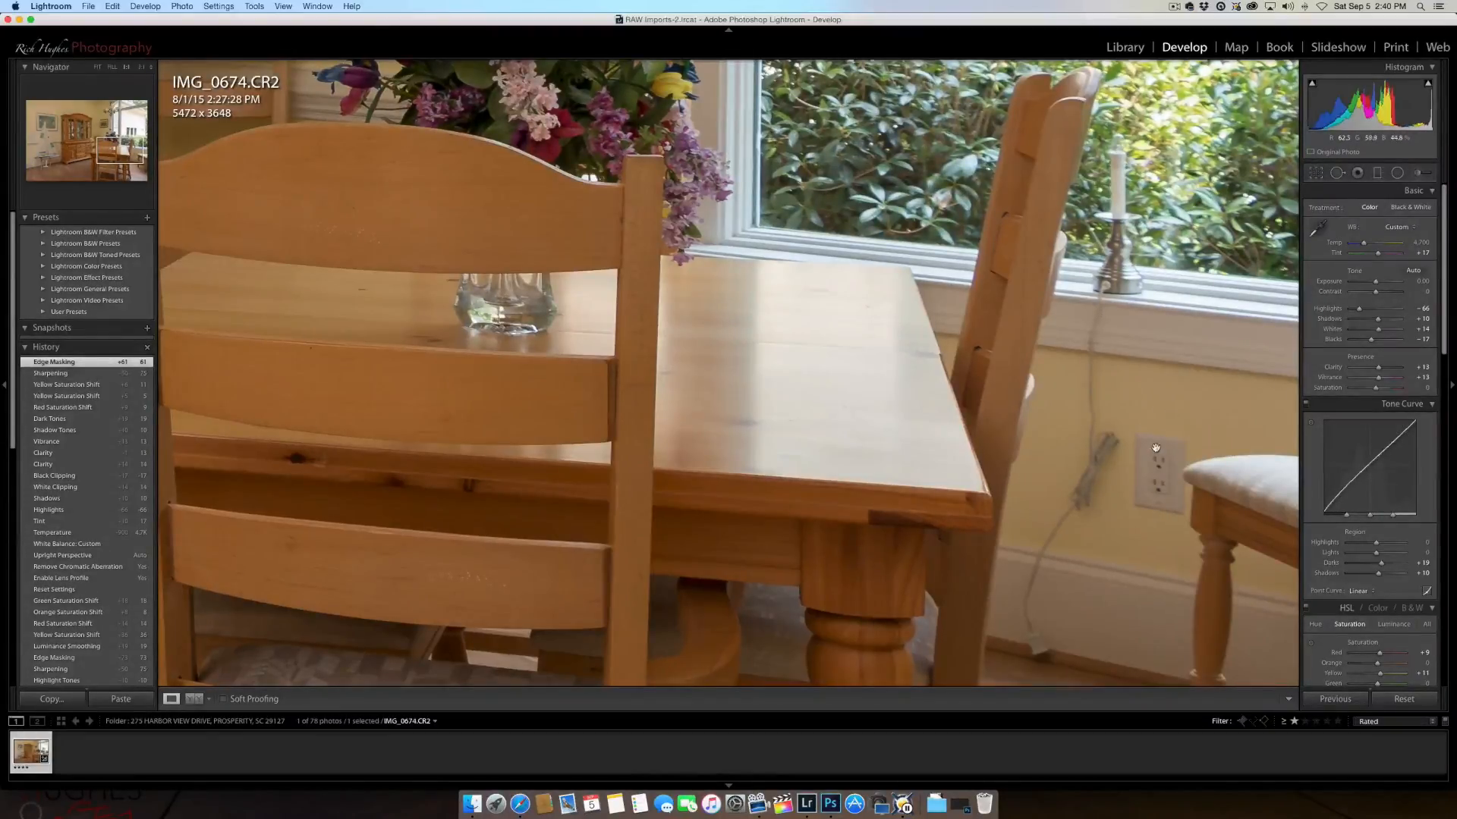
{"action": "left_click", "coordinate": [1107, 388]}
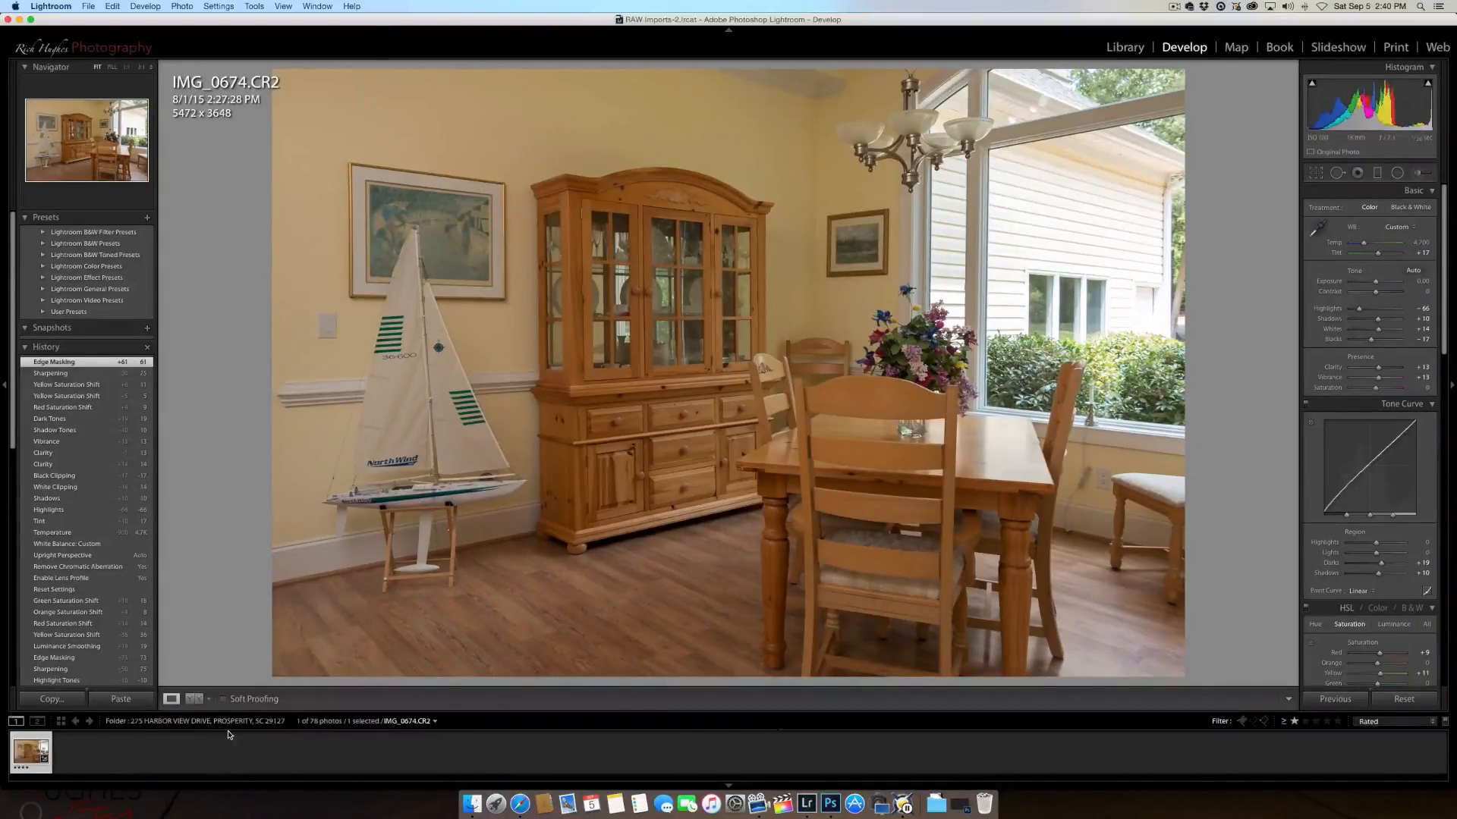
Open IMG_0674.CR2 for editing in Adobe Photoshop CC 2015.
{"action": "right_click", "coordinate": [38, 748]}
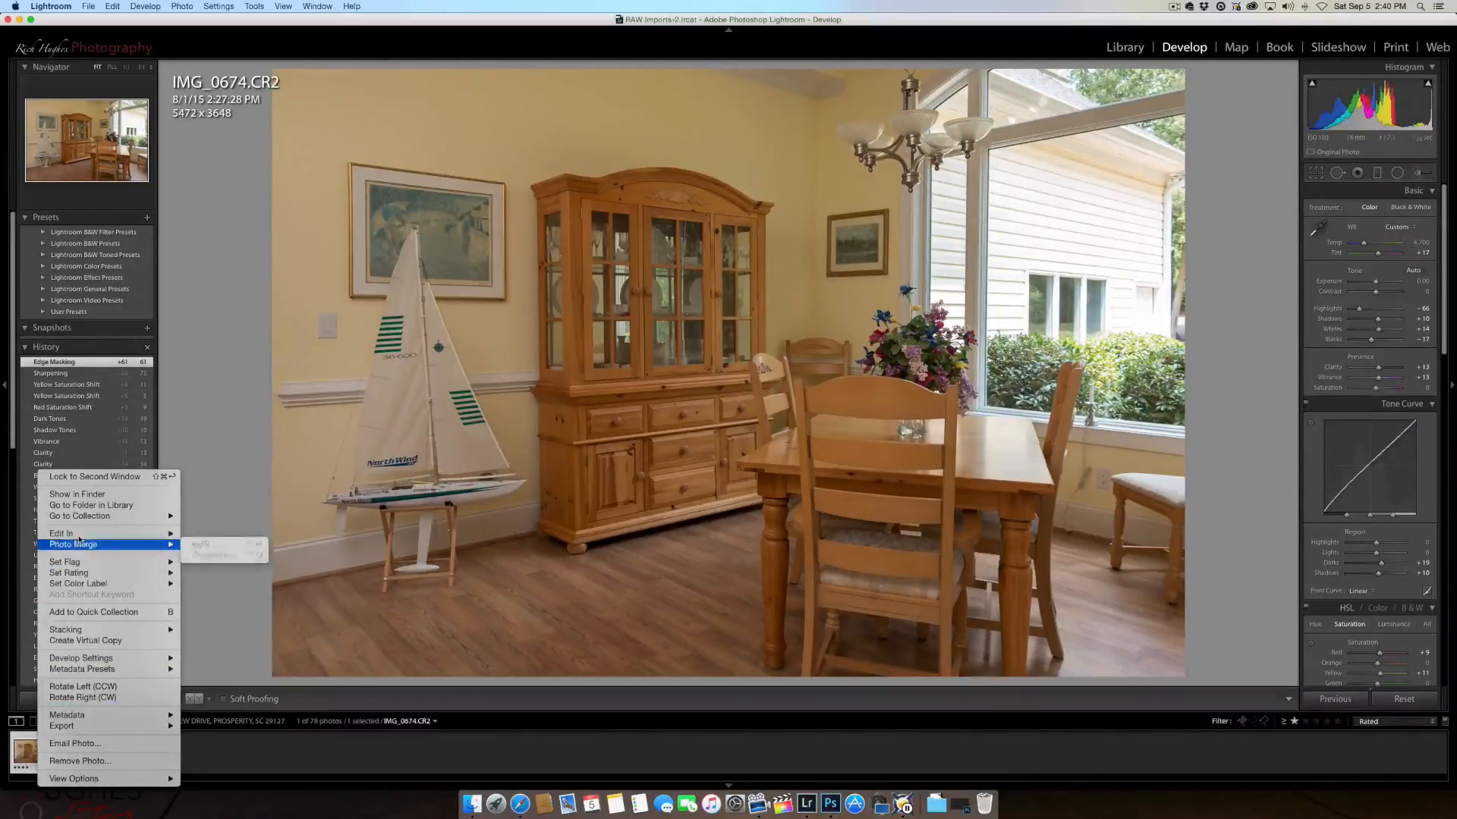
{"action": "mouse_move", "coordinate": [152, 534]}
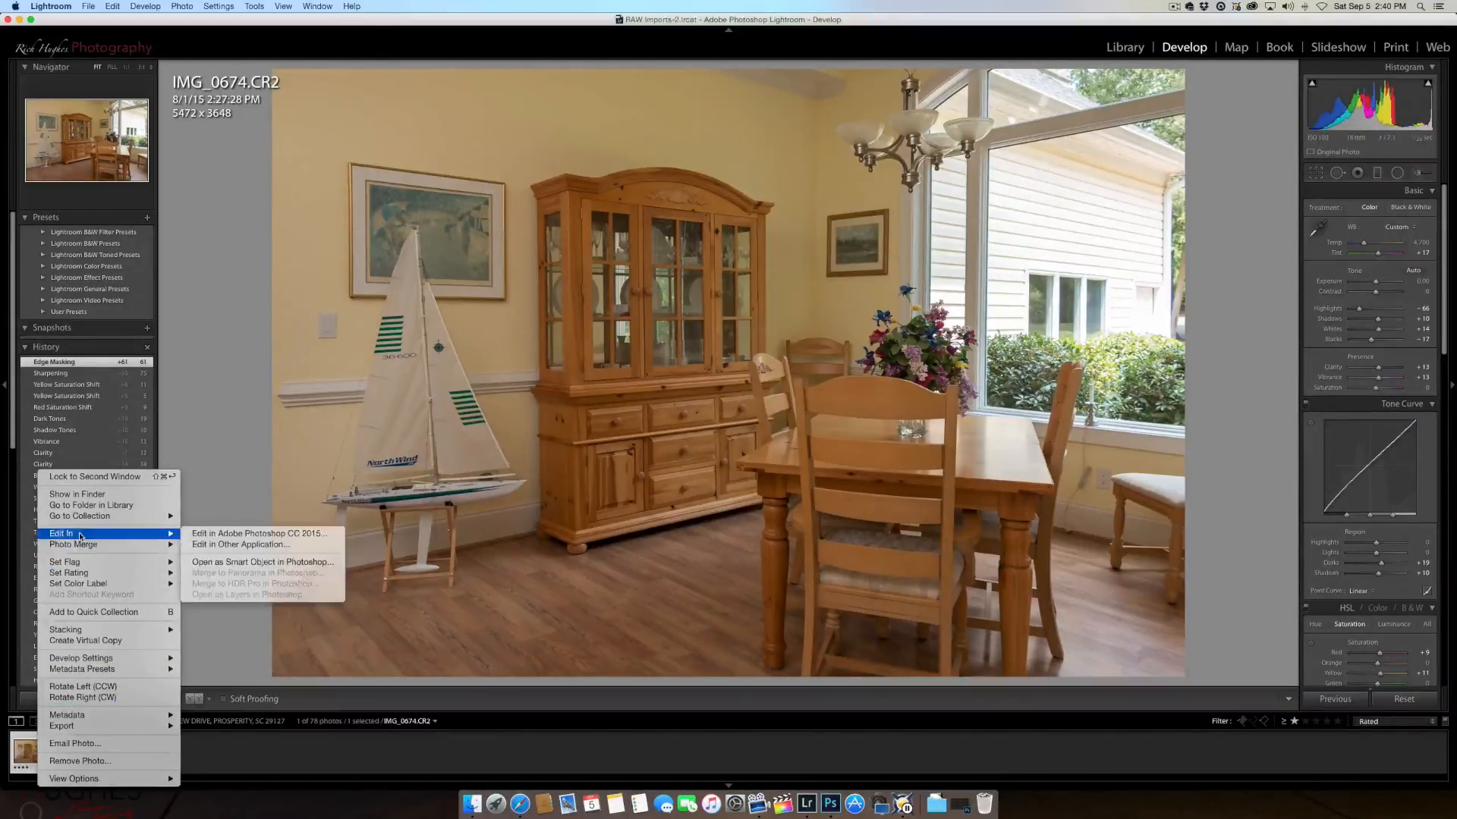
{"action": "left_click", "coordinate": [215, 536]}
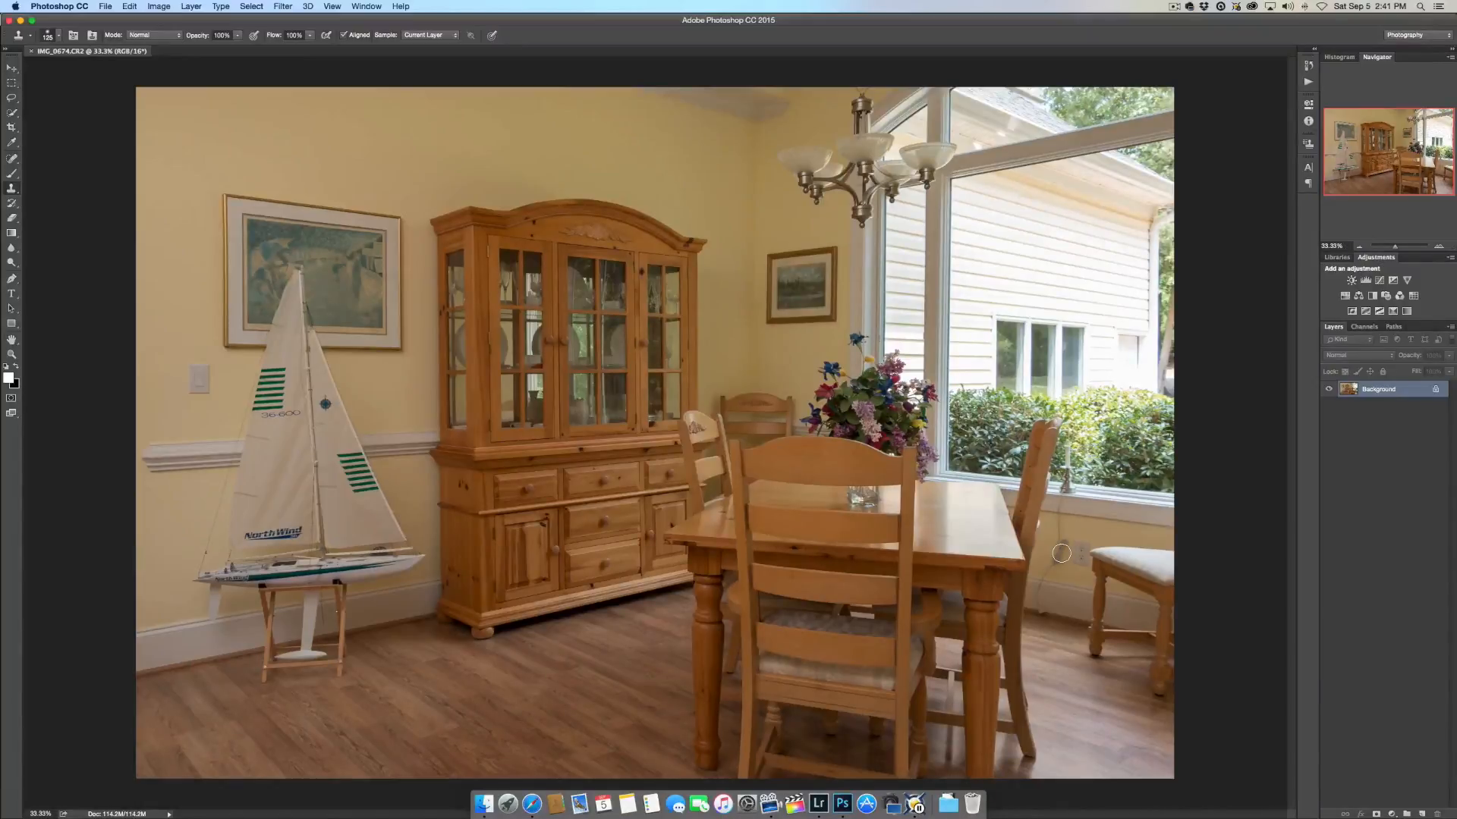
Clone clean baseboard over the lower end of the electrical cord beneath the window, using a reduced Clone Stamp brush.
{"action": "key", "text": "super+equal"}
{"action": "key", "text": "super+equal"}
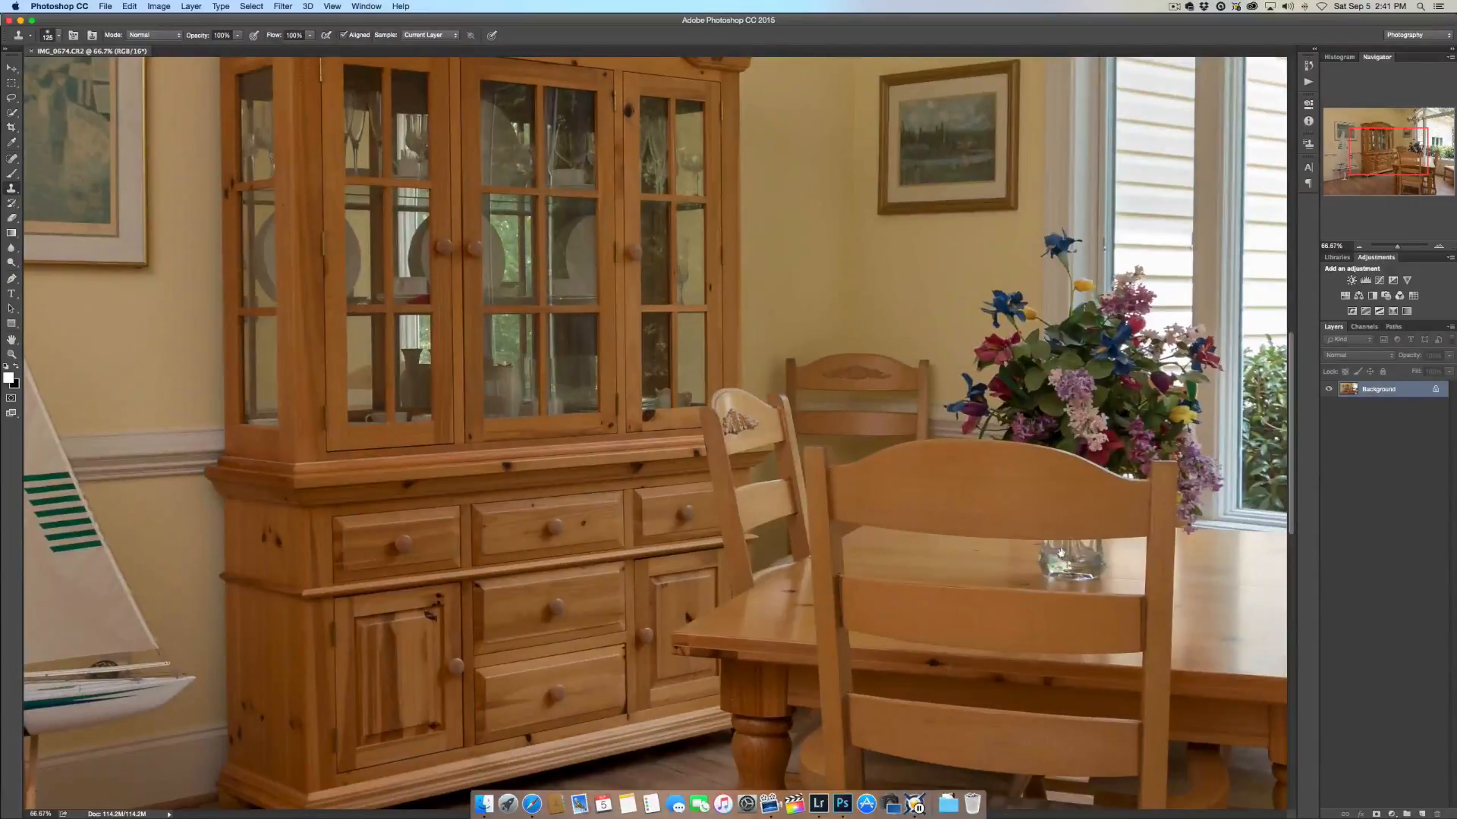
{"action": "mouse_move", "coordinate": [1064, 560]}
{"action": "left_mouse_down"}
{"action": "mouse_move", "coordinate": [259, 544]}
{"action": "mouse_move", "coordinate": [297, 442]}
{"action": "mouse_move", "coordinate": [339, 393]}
{"action": "left_mouse_up"}
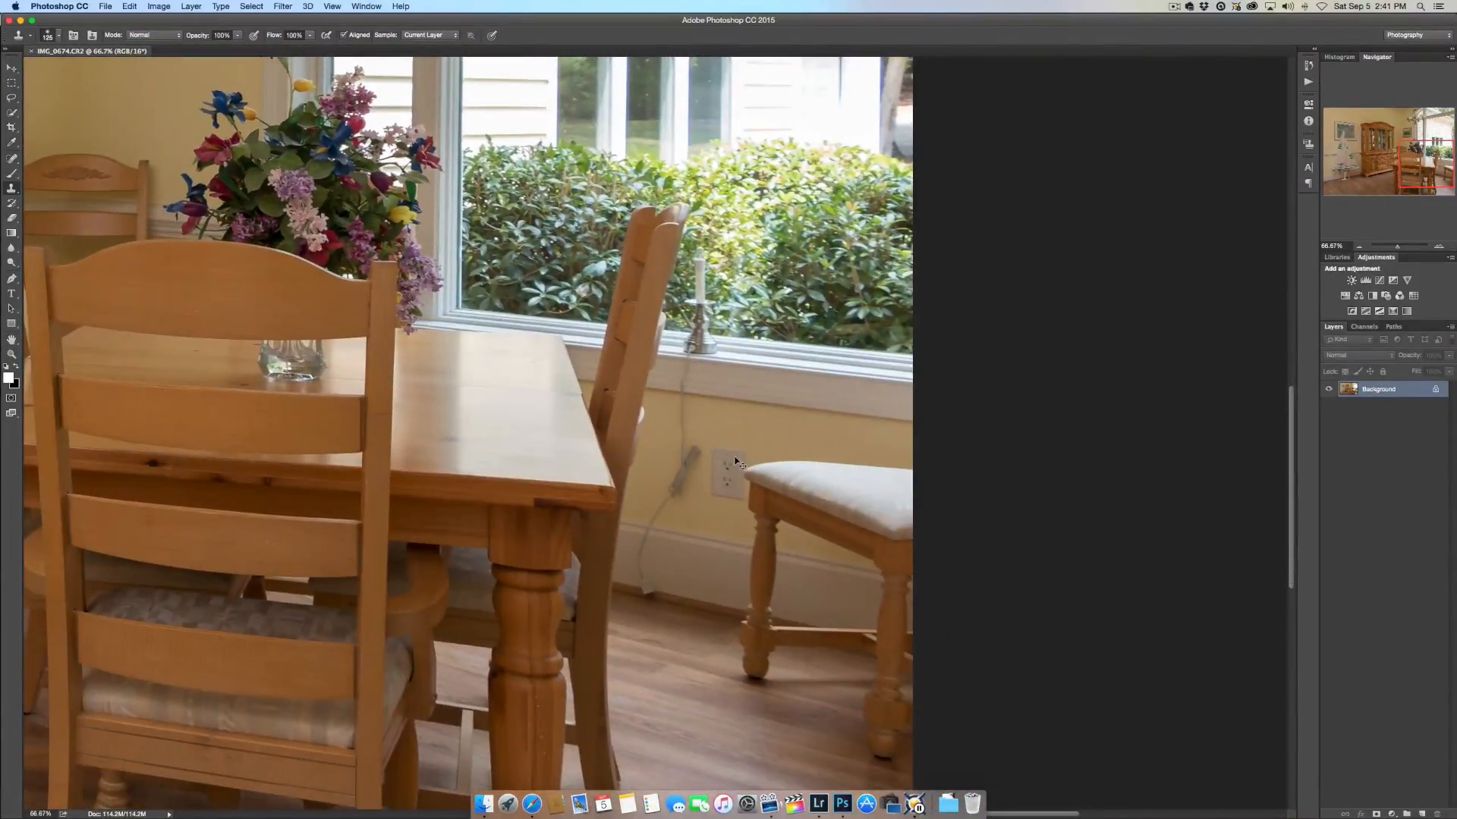
{"action": "key", "text": "super+equal"}
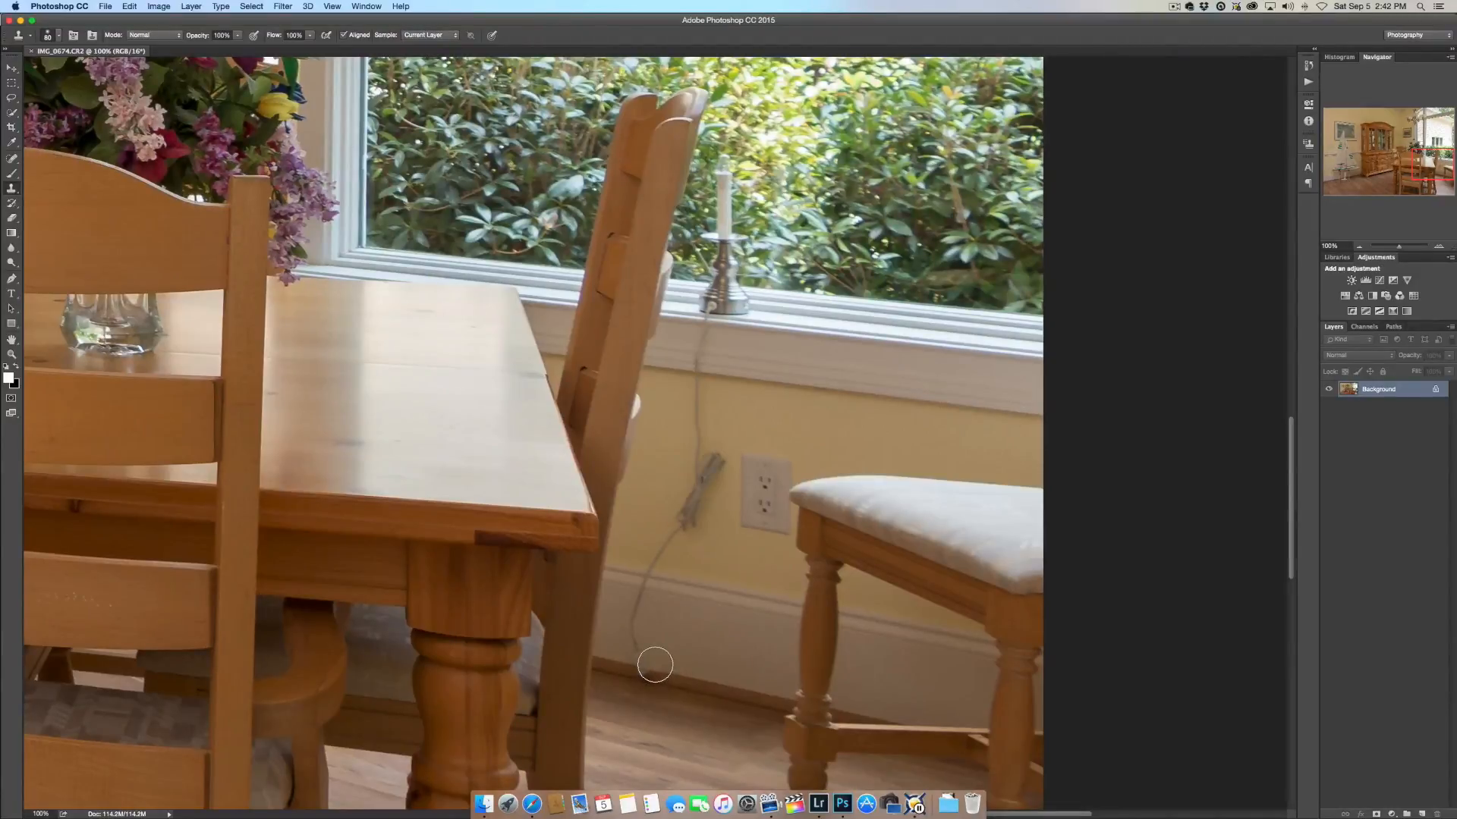
{"action": "left_click", "coordinate": [655, 665]}
{"action": "key", "text": "bracketleft"}
{"action": "key", "text": "bracketleft"}
{"action": "key", "text": "bracketleft"}
{"action": "key", "text": "bracketleft"}
{"action": "key", "text": "bracketleft"}
{"action": "key", "text": "alt"}
{"action": "left_click_drag", "start_coordinate": [636, 652], "coordinate": [640, 599]}
Clone more clean baseboard over the cord's remains with a larger brush, and undo the last dab near the floor edge.
{"action": "key", "text": "bracketright"}
{"action": "key", "text": "bracketright"}
{"action": "key", "text": "bracketright"}
{"action": "key", "text": "bracketright"}
{"action": "left_click", "coordinate": [677, 636], "text": "alt"}
{"action": "mouse_move", "coordinate": [647, 617]}
{"action": "left_mouse_down"}
{"action": "mouse_move", "coordinate": [618, 624]}
{"action": "mouse_move", "coordinate": [637, 632]}
{"action": "left_mouse_up"}
{"action": "left_click", "coordinate": [647, 657]}
{"action": "key", "text": "super+z"}
Rebuild the baseboard's upper edge where the cord crosses it, cloning from the adjacent edge with a smaller brush.
{"action": "key", "text": "bracketleft"}
{"action": "key", "text": "bracketleft"}
{"action": "key", "text": "bracketleft"}
{"action": "key", "text": "bracketleft"}
{"action": "key", "text": "bracketleft"}
{"action": "key", "text": "bracketleft"}
{"action": "left_click", "coordinate": [661, 593], "text": "alt"}
{"action": "left_click_drag", "start_coordinate": [641, 591], "coordinate": [642, 587]}
Clone clean yellow wall over the cord section between the baseboard and the bundled cord.
{"action": "left_click", "coordinate": [661, 578], "text": "alt"}
{"action": "left_click_drag", "start_coordinate": [659, 552], "coordinate": [650, 564]}
{"action": "left_click_drag", "start_coordinate": [658, 556], "coordinate": [670, 531]}
{"action": "mouse_move", "coordinate": [673, 521]}
{"action": "left_mouse_down"}
{"action": "mouse_move", "coordinate": [678, 502]}
{"action": "mouse_move", "coordinate": [686, 527]}
{"action": "mouse_move", "coordinate": [688, 502]}
{"action": "mouse_move", "coordinate": [688, 527]}
{"action": "mouse_move", "coordinate": [659, 507]}
{"action": "mouse_move", "coordinate": [661, 531]}
{"action": "left_mouse_up"}
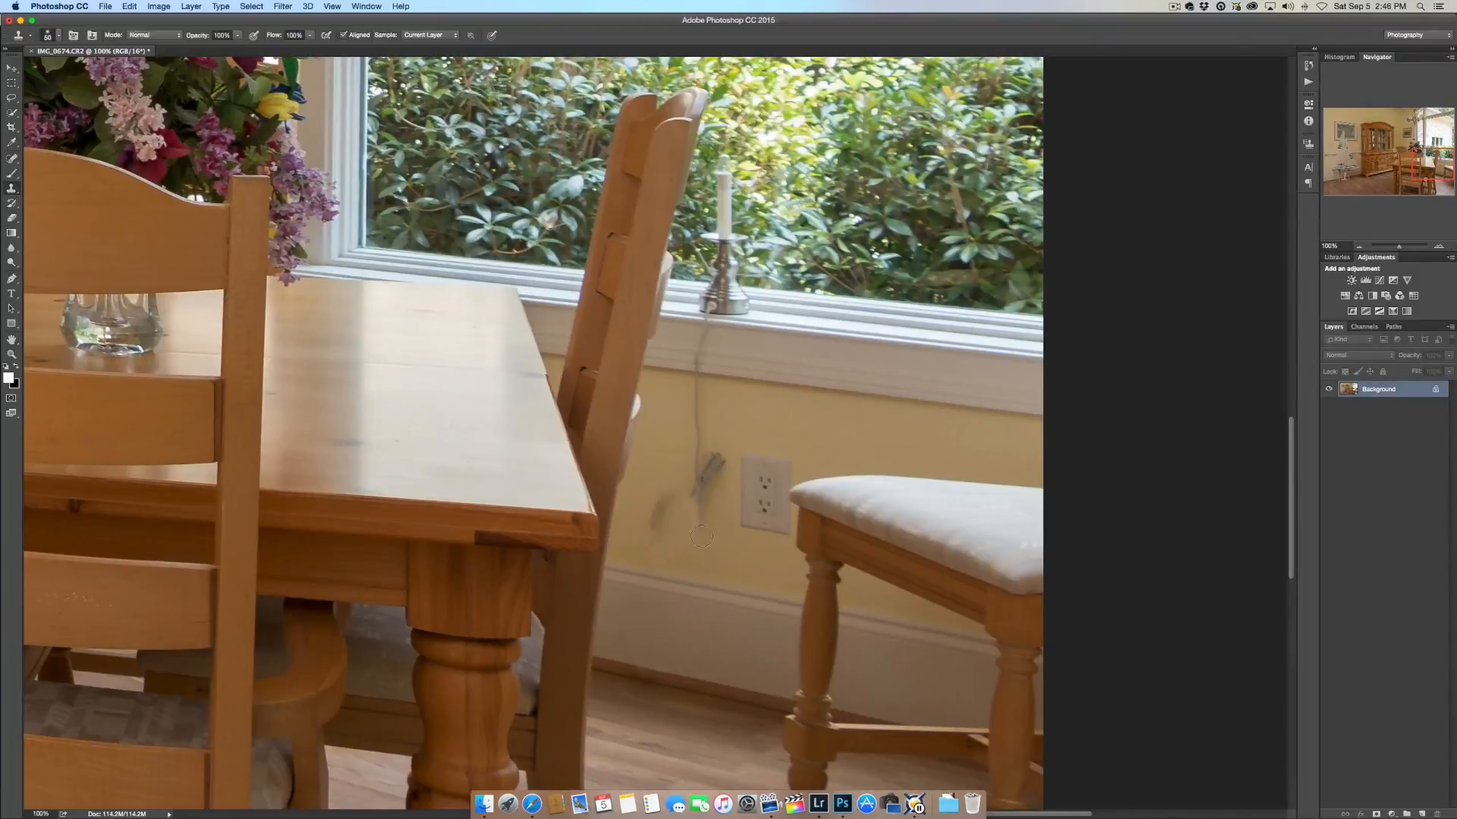
Remove the bundled cord, the hanging cord and the wall outlet beneath the window by cloning clean wall over them.
{"action": "left_click_drag", "start_coordinate": [700, 520], "coordinate": [700, 486]}
{"action": "left_click_drag", "start_coordinate": [662, 528], "coordinate": [666, 499]}
{"action": "key", "text": "alt"}
{"action": "left_click", "coordinate": [693, 532], "text": "alt"}
{"action": "left_click_drag", "start_coordinate": [658, 528], "coordinate": [663, 528]}
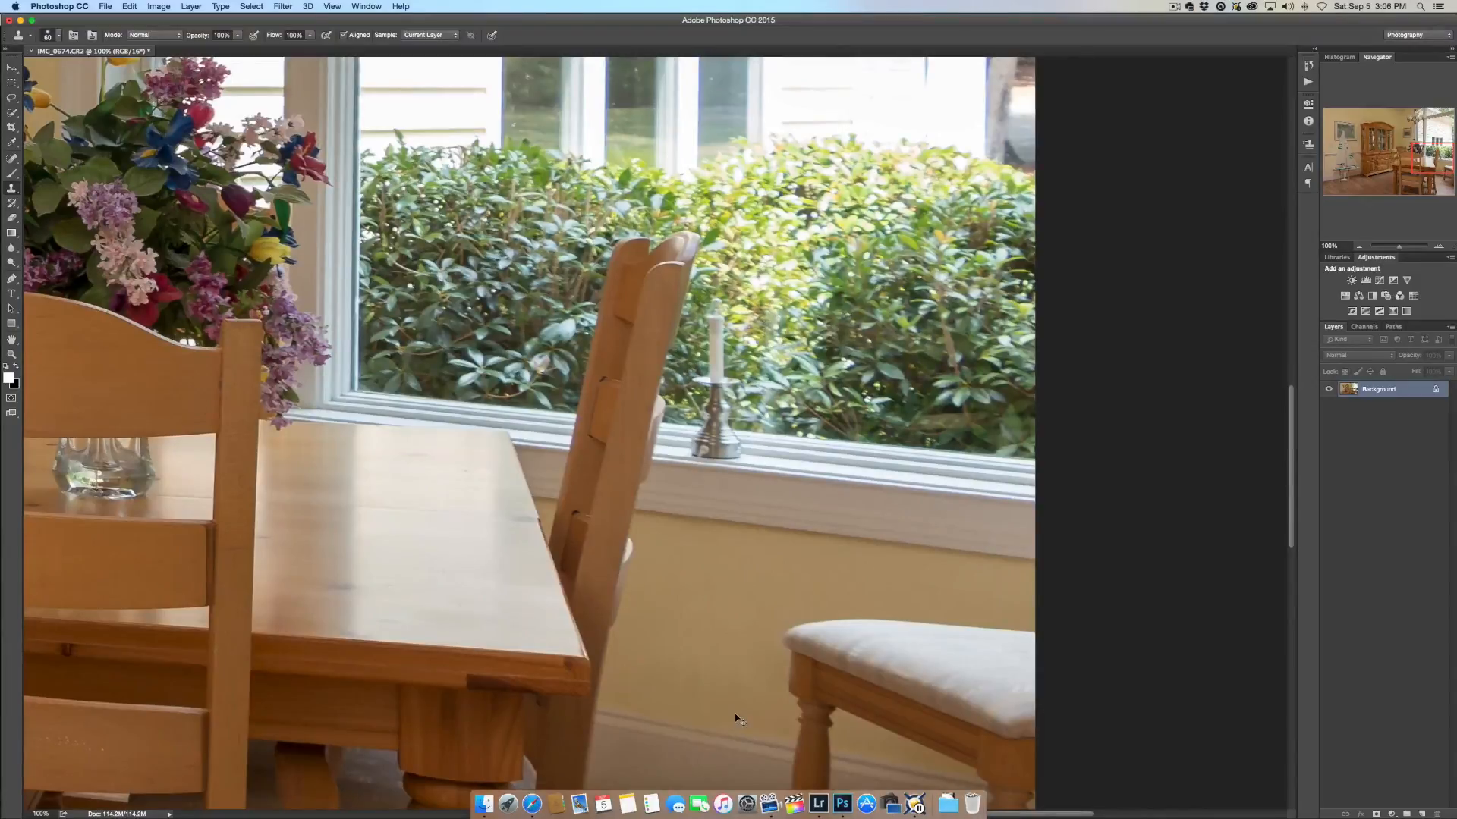
Close the retouched photo with its changes saved, and switch back to Lightroom.
{"action": "key", "text": "super+minus"}
{"action": "key", "text": "super+minus"}
{"action": "key", "text": "super+minus"}
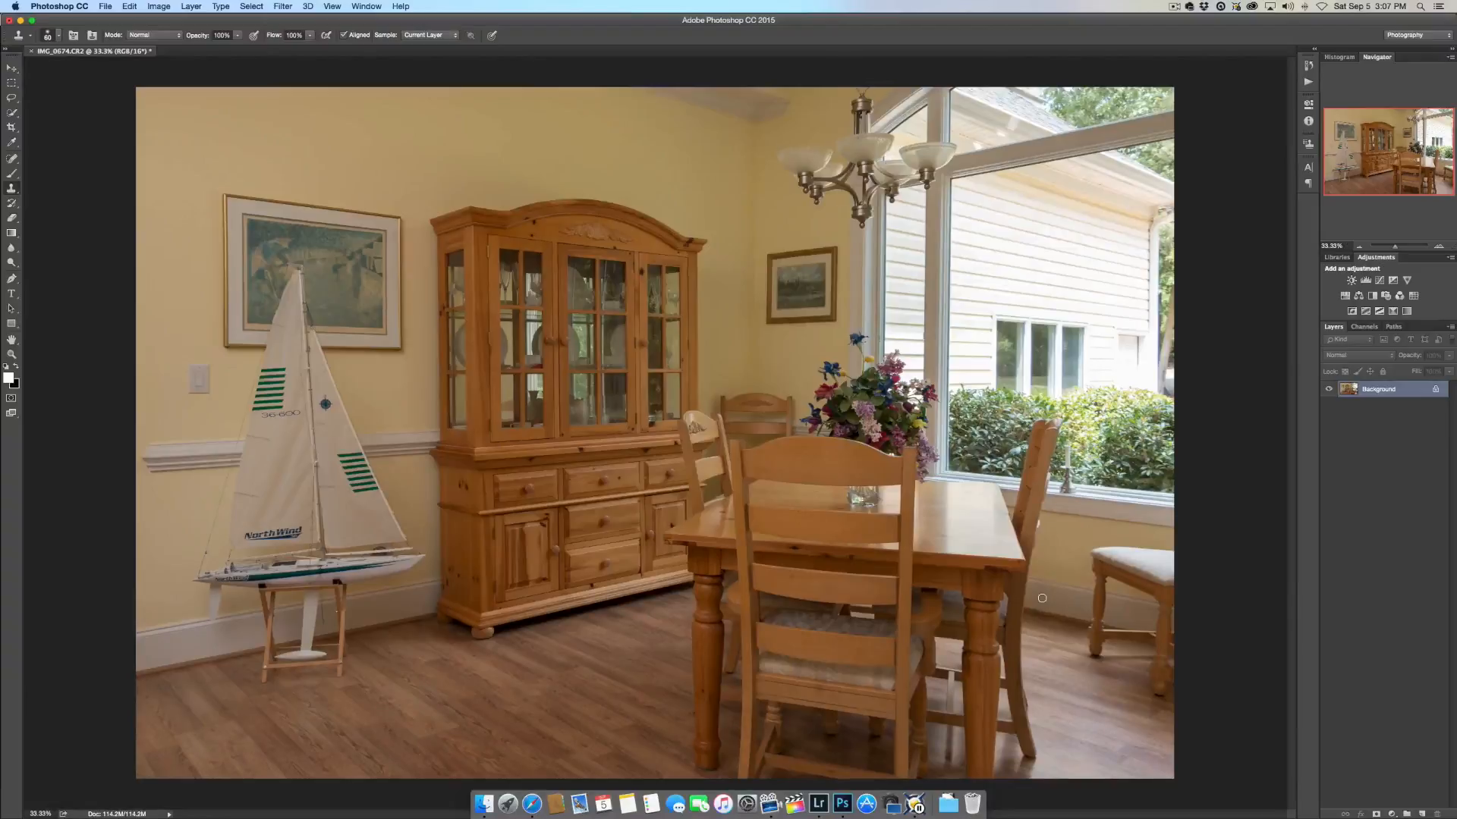
{"action": "key", "text": "super+w"}
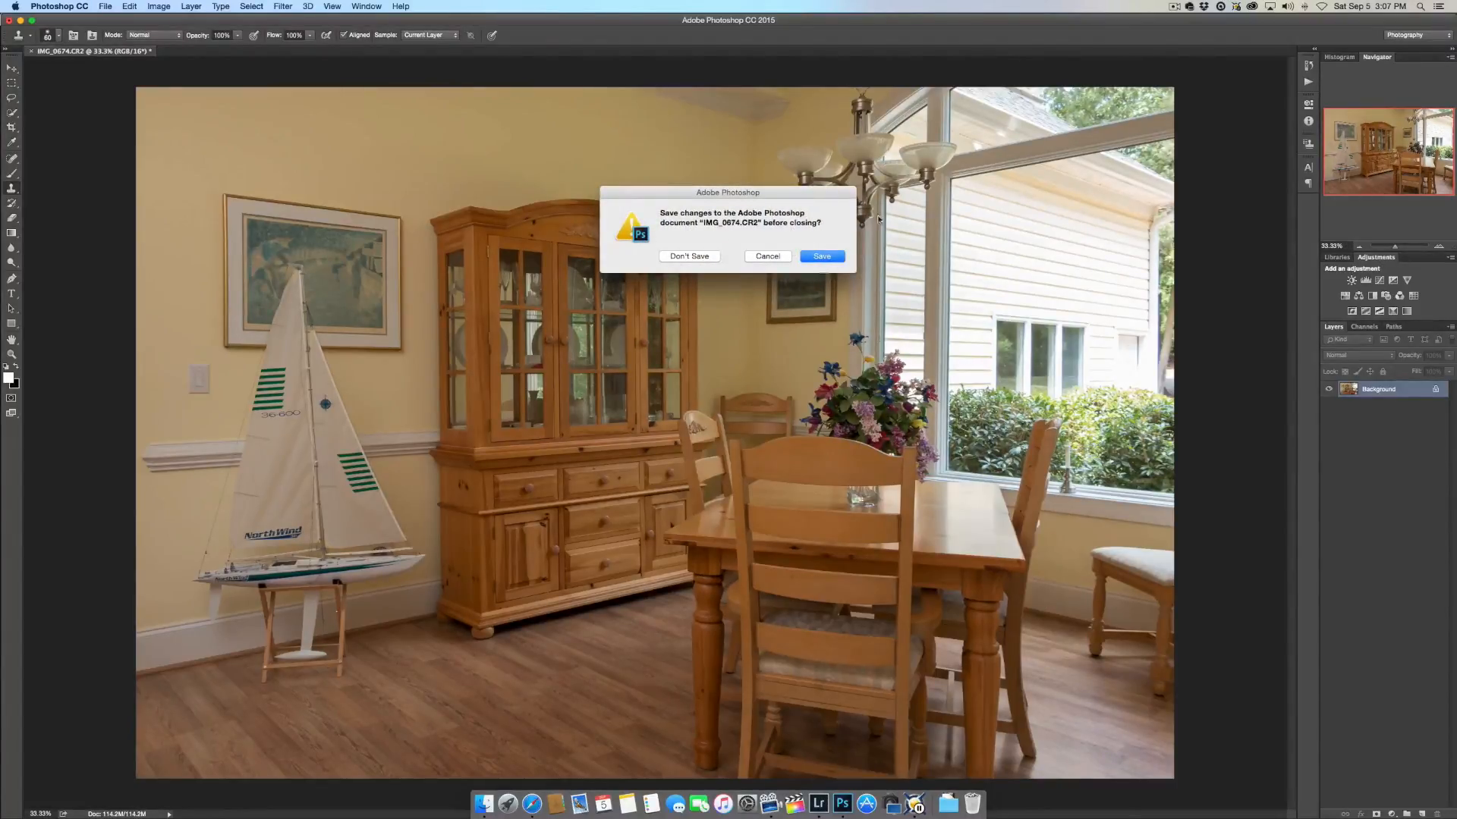
{"action": "left_click", "coordinate": [823, 257]}
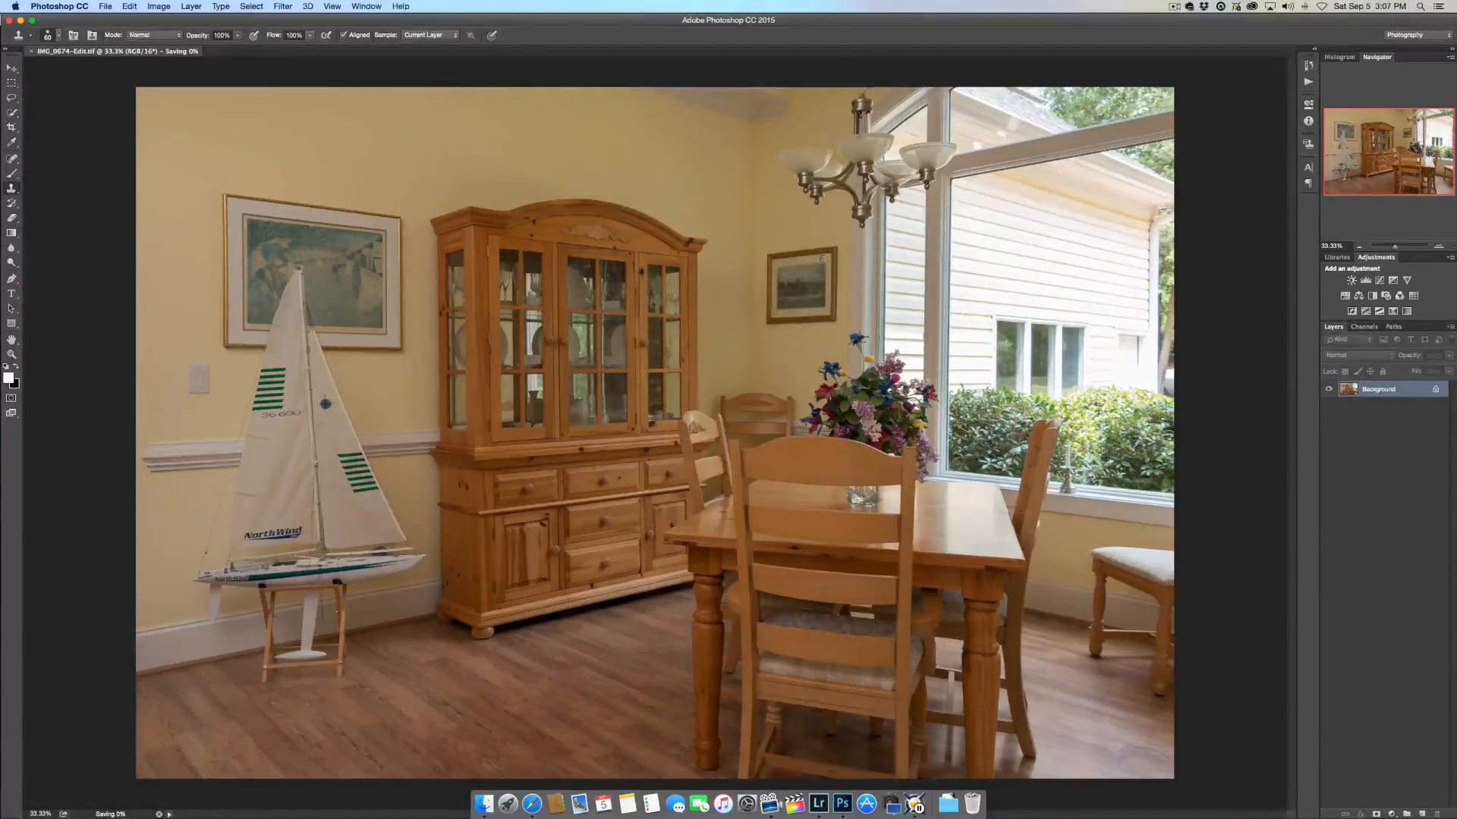
{"action": "key", "text": "ctrl+Up"}
{"action": "left_click", "coordinate": [735, 292]}
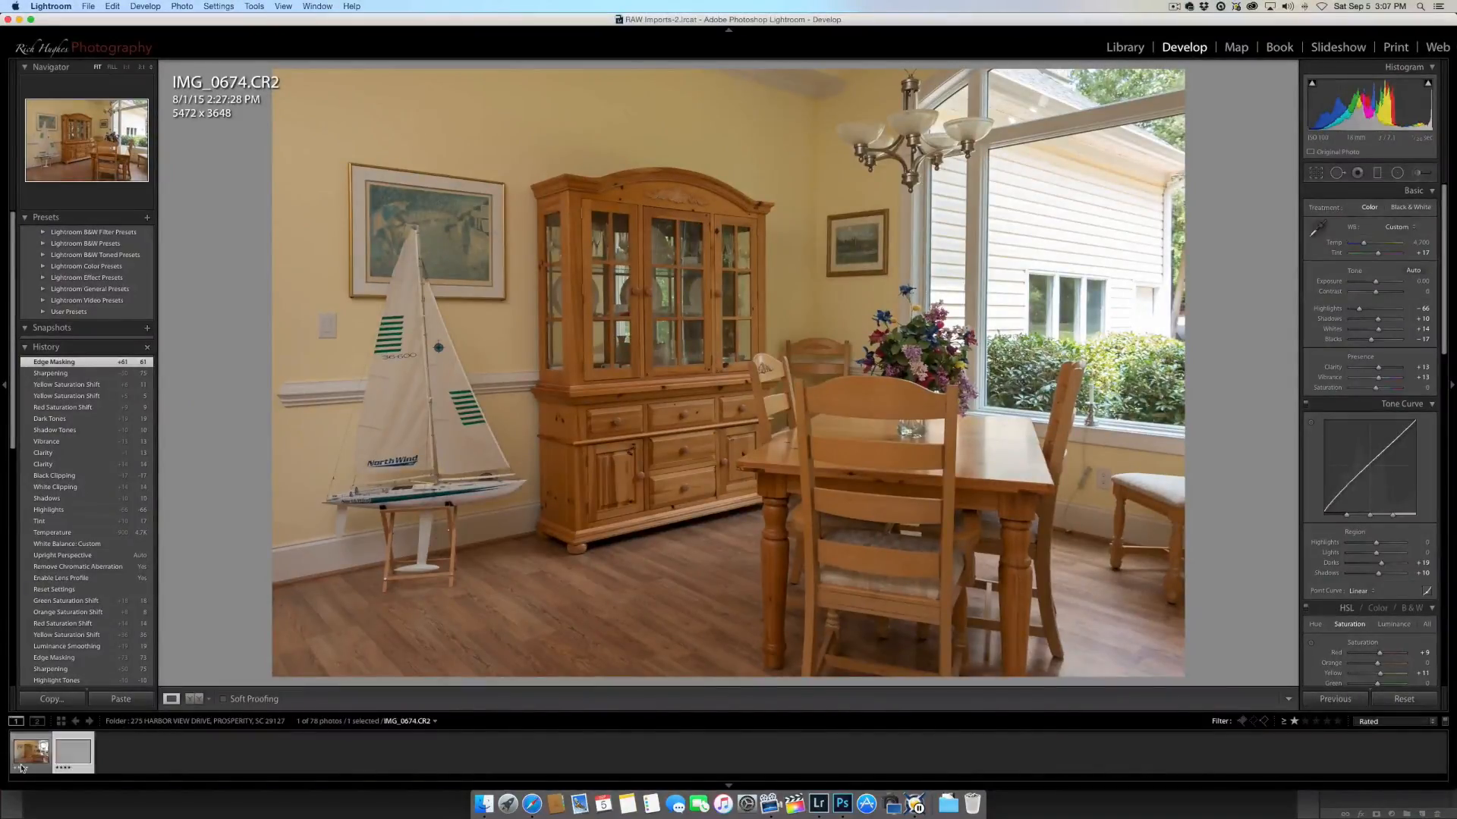
Compare IMG_0674-Edit.tif with the original IMG_0674.CR2, including the TIFF's side-by-side before and after view.
{"action": "left_click", "coordinate": [73, 753]}
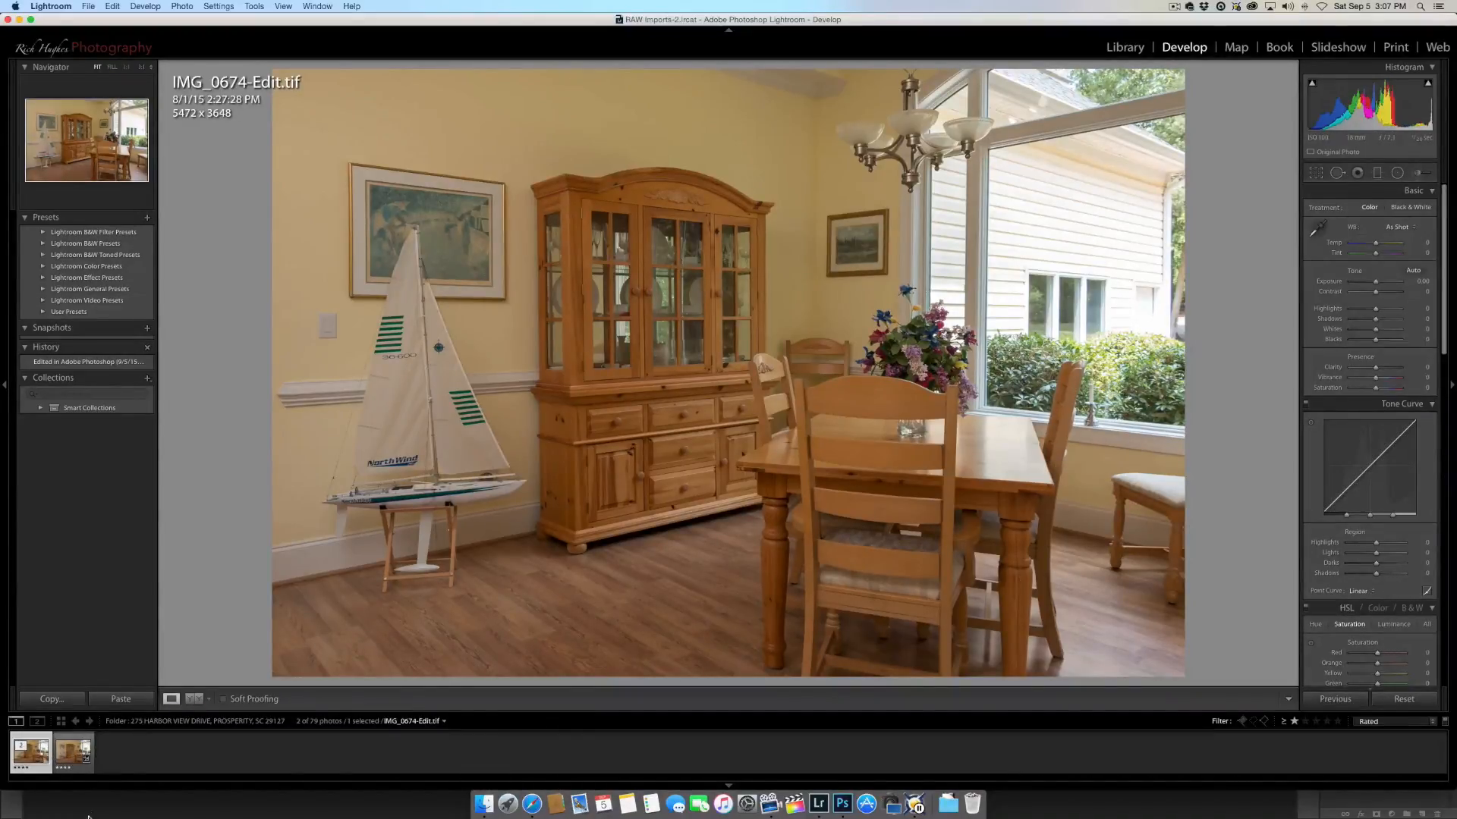
{"action": "left_click", "coordinate": [70, 761]}
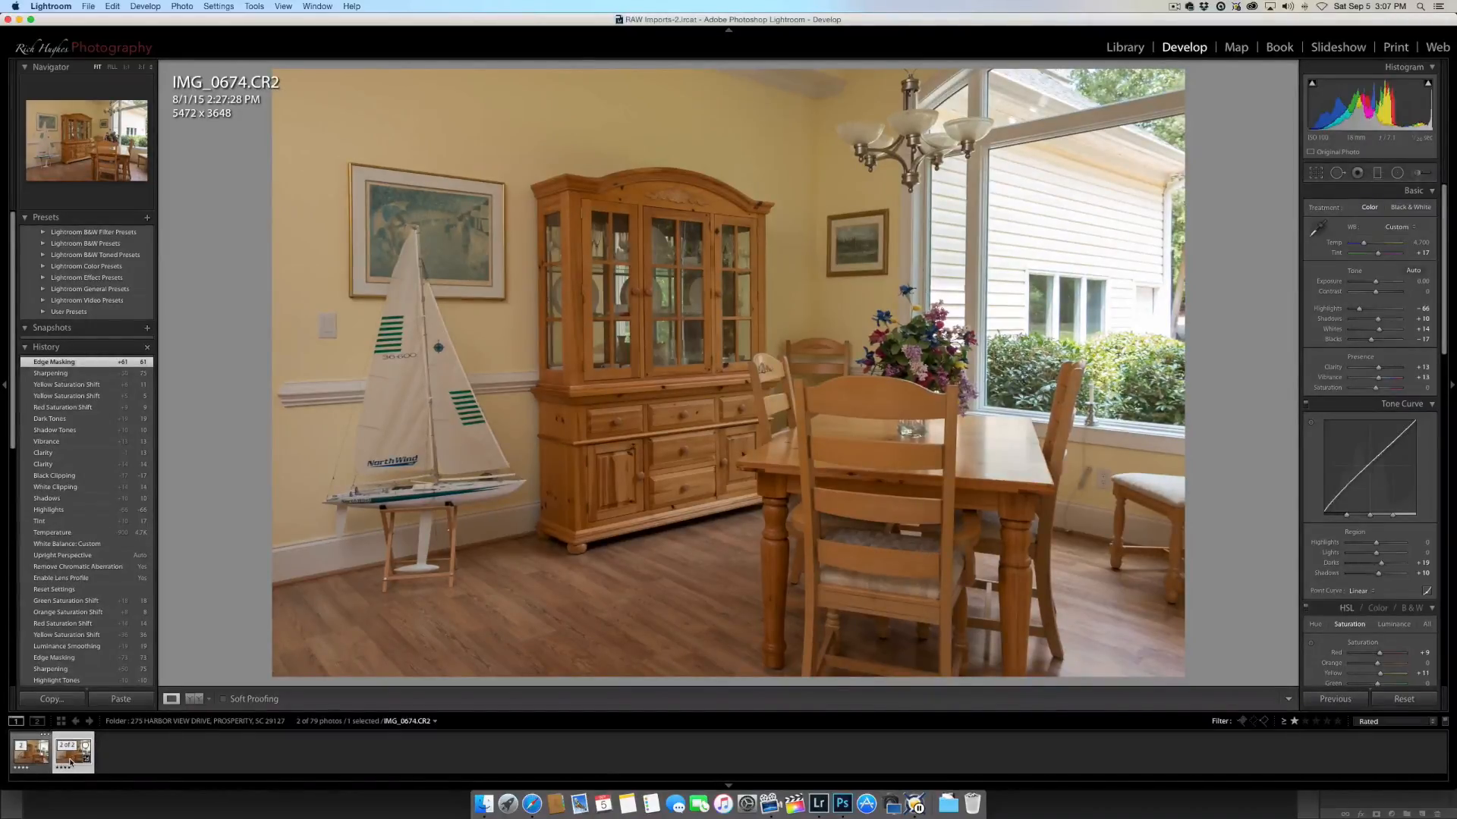
{"action": "left_click", "coordinate": [34, 756]}
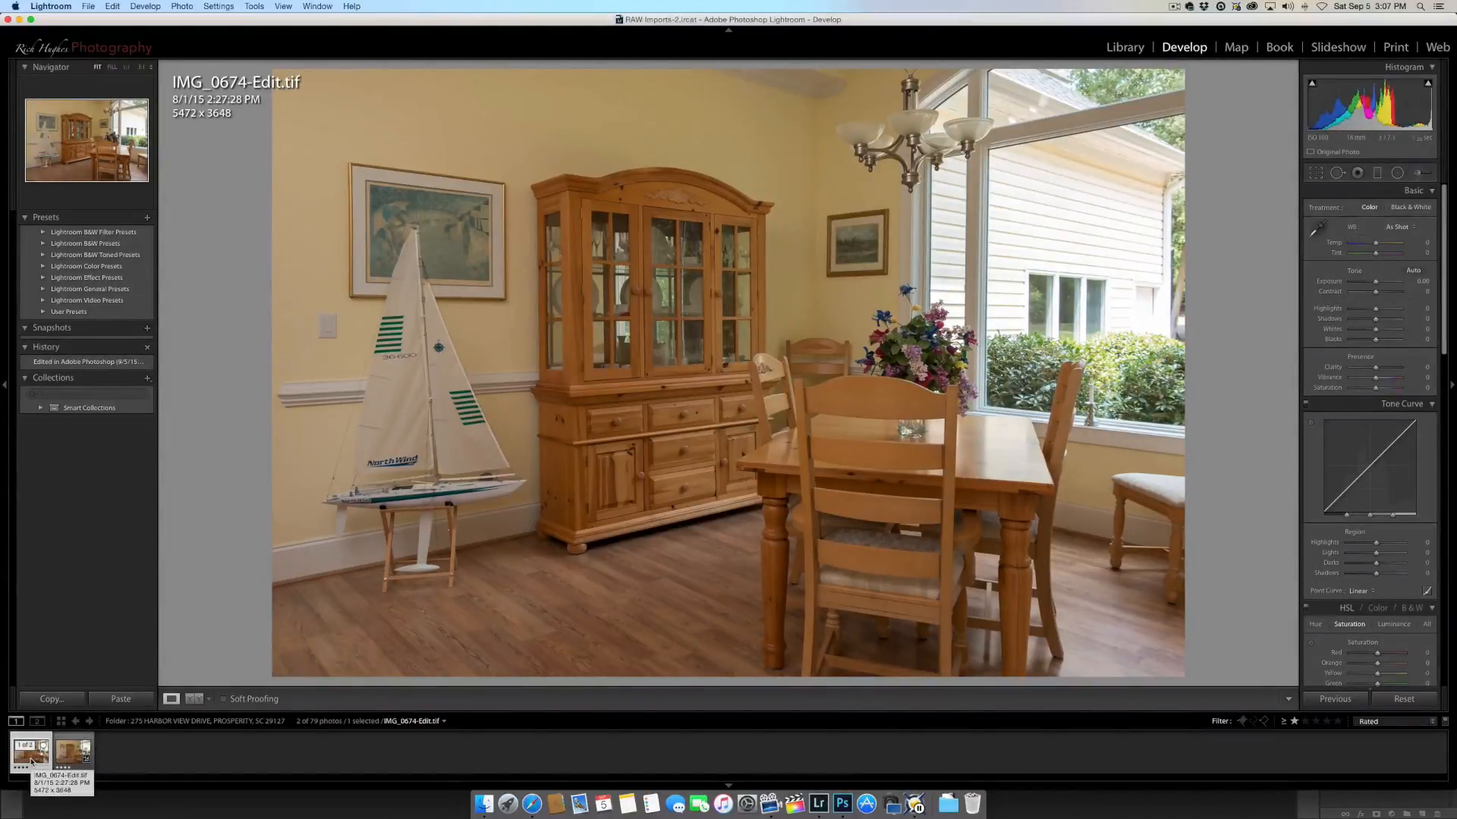
{"action": "key", "text": "y"}
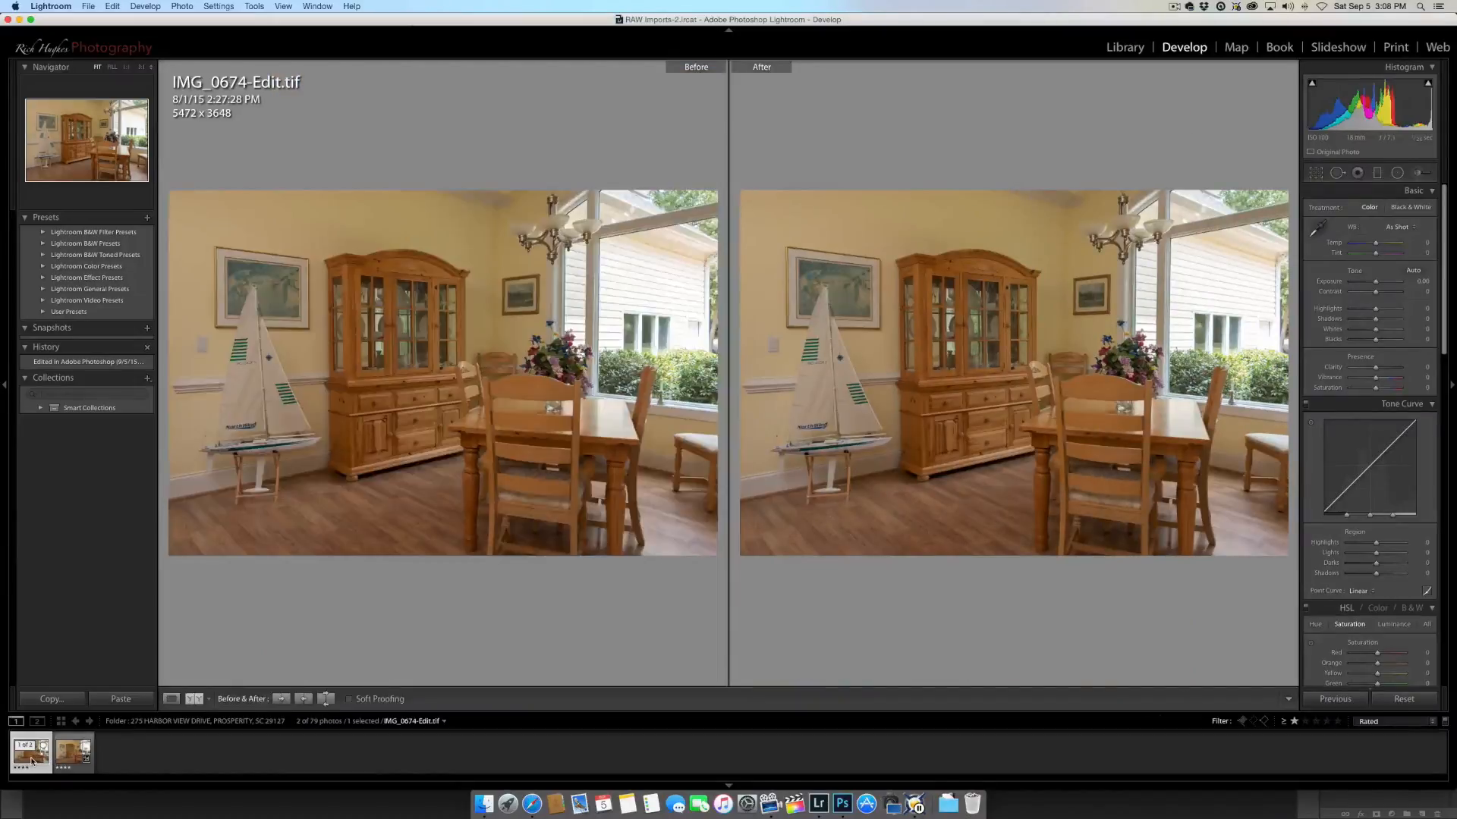
{"action": "left_click", "coordinate": [69, 755]}
{"action": "key", "text": "y"}
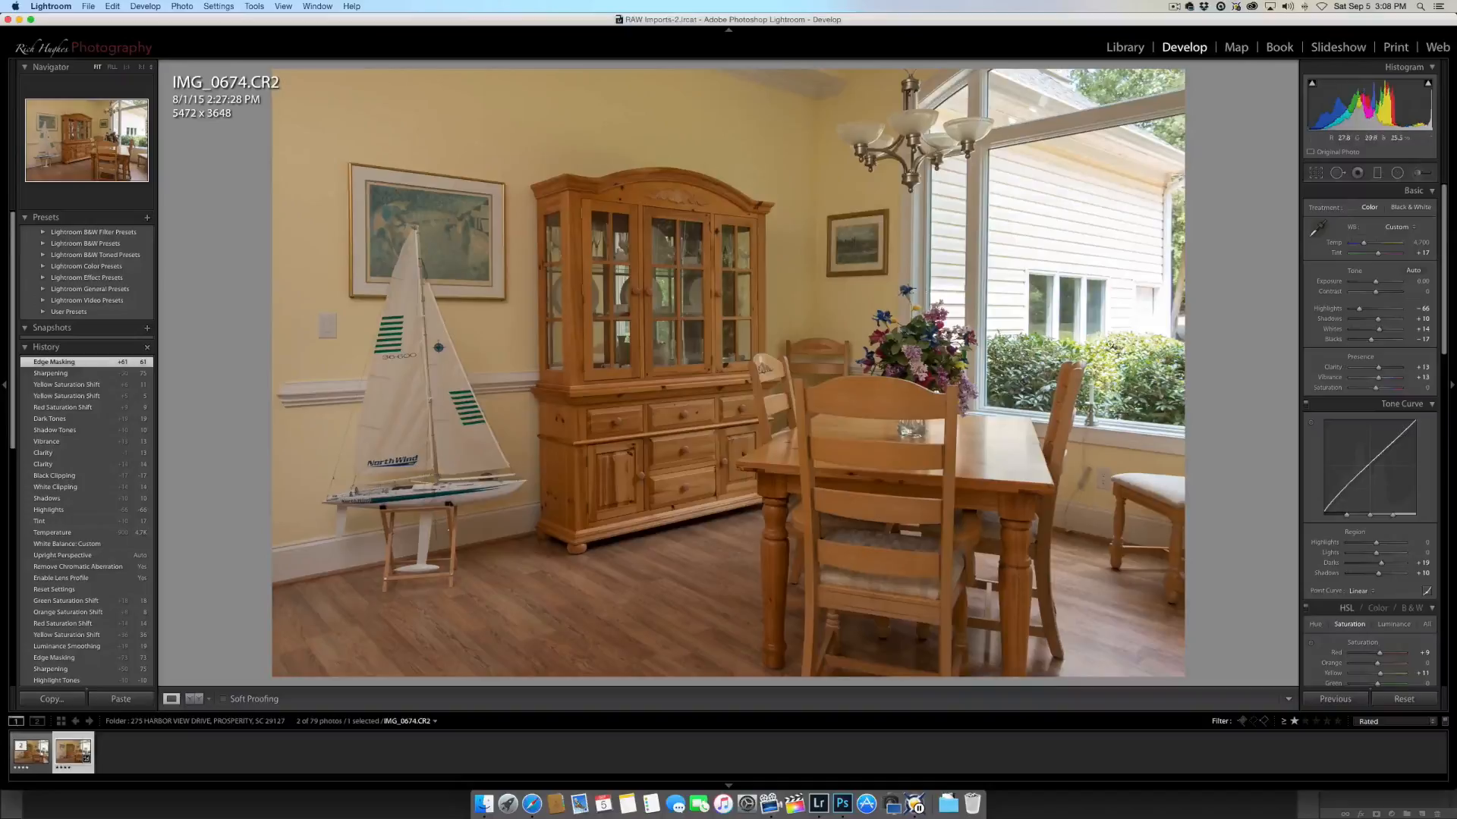
Compare IMG_0674.CR2 before and after development side by side with the panels hidden, and return to IMG_0674-Edit.tif in the normal layout.
{"action": "key", "text": "y"}
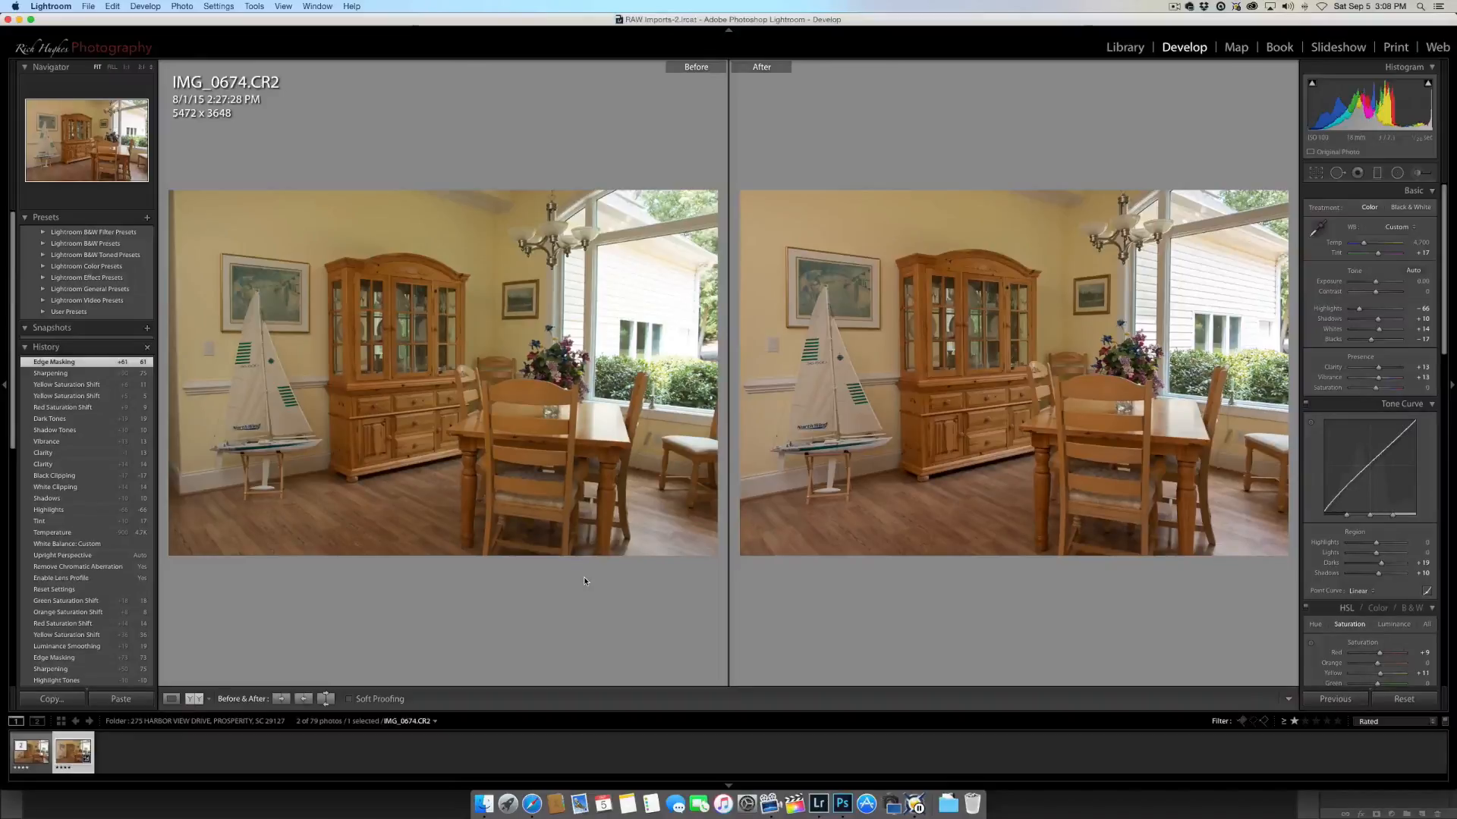
{"action": "key", "text": "shift+Tab"}
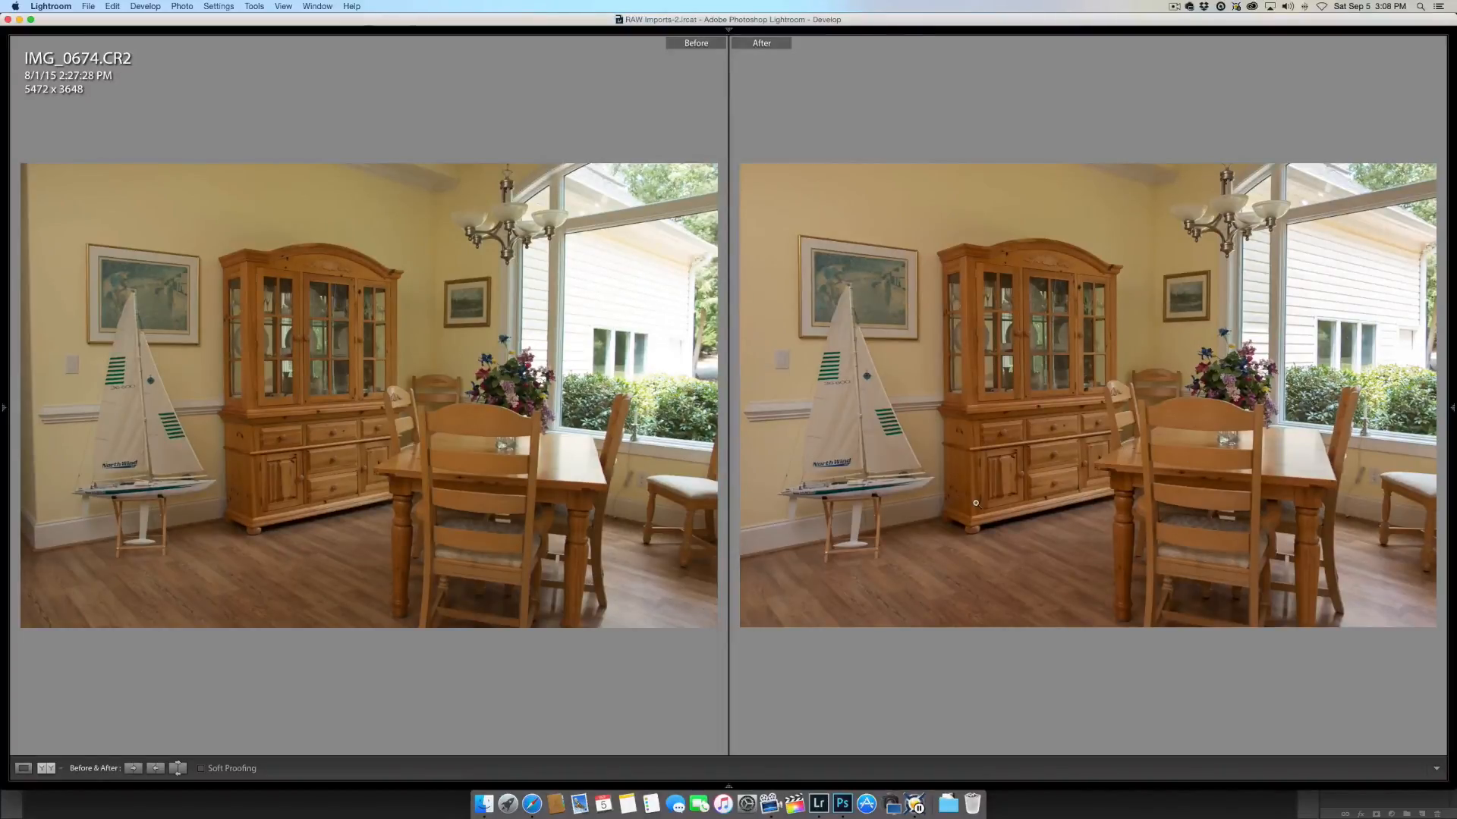
{"action": "key", "text": "y"}
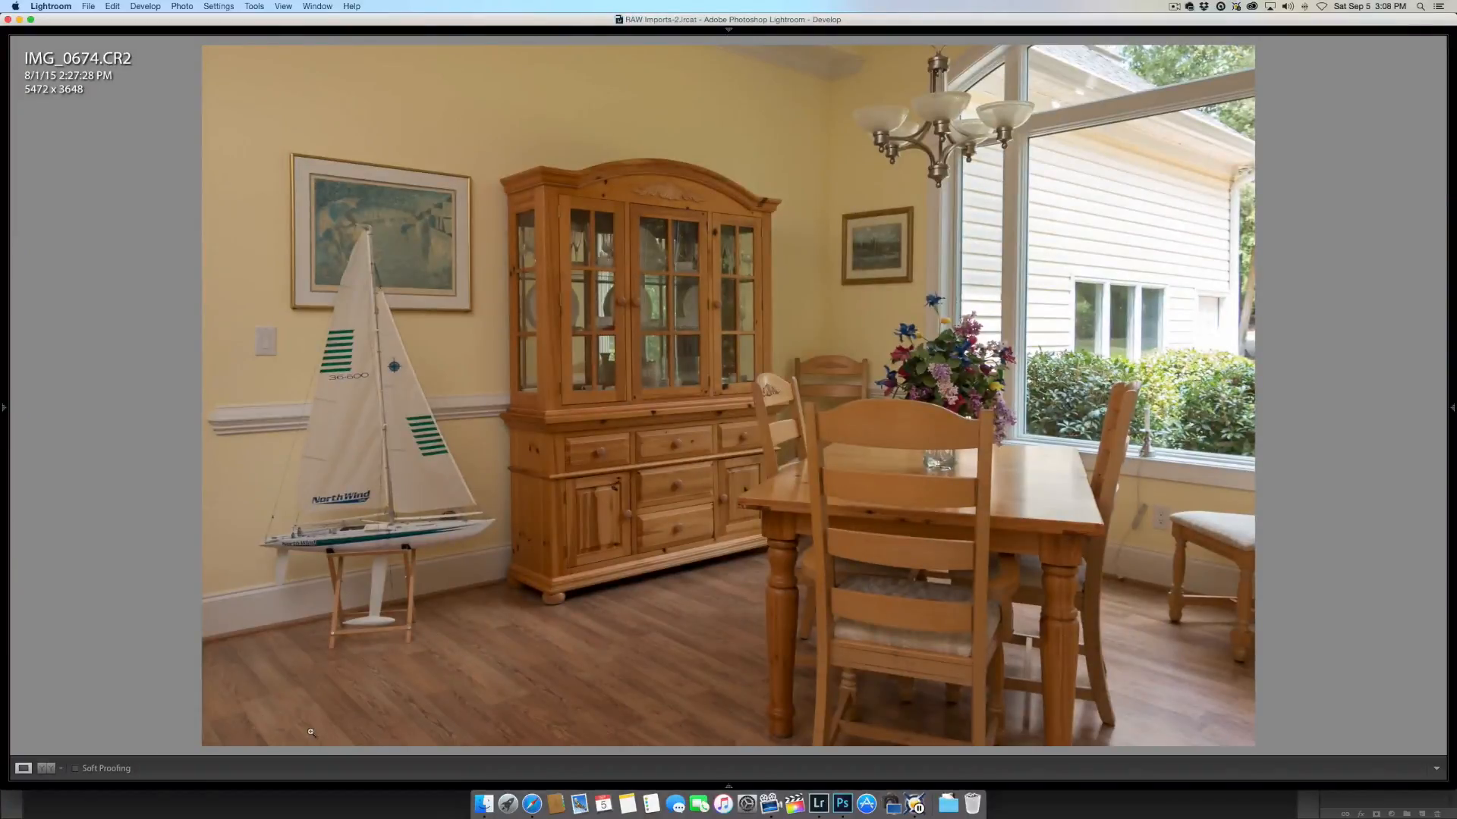
{"action": "key", "text": "shift+Tab"}
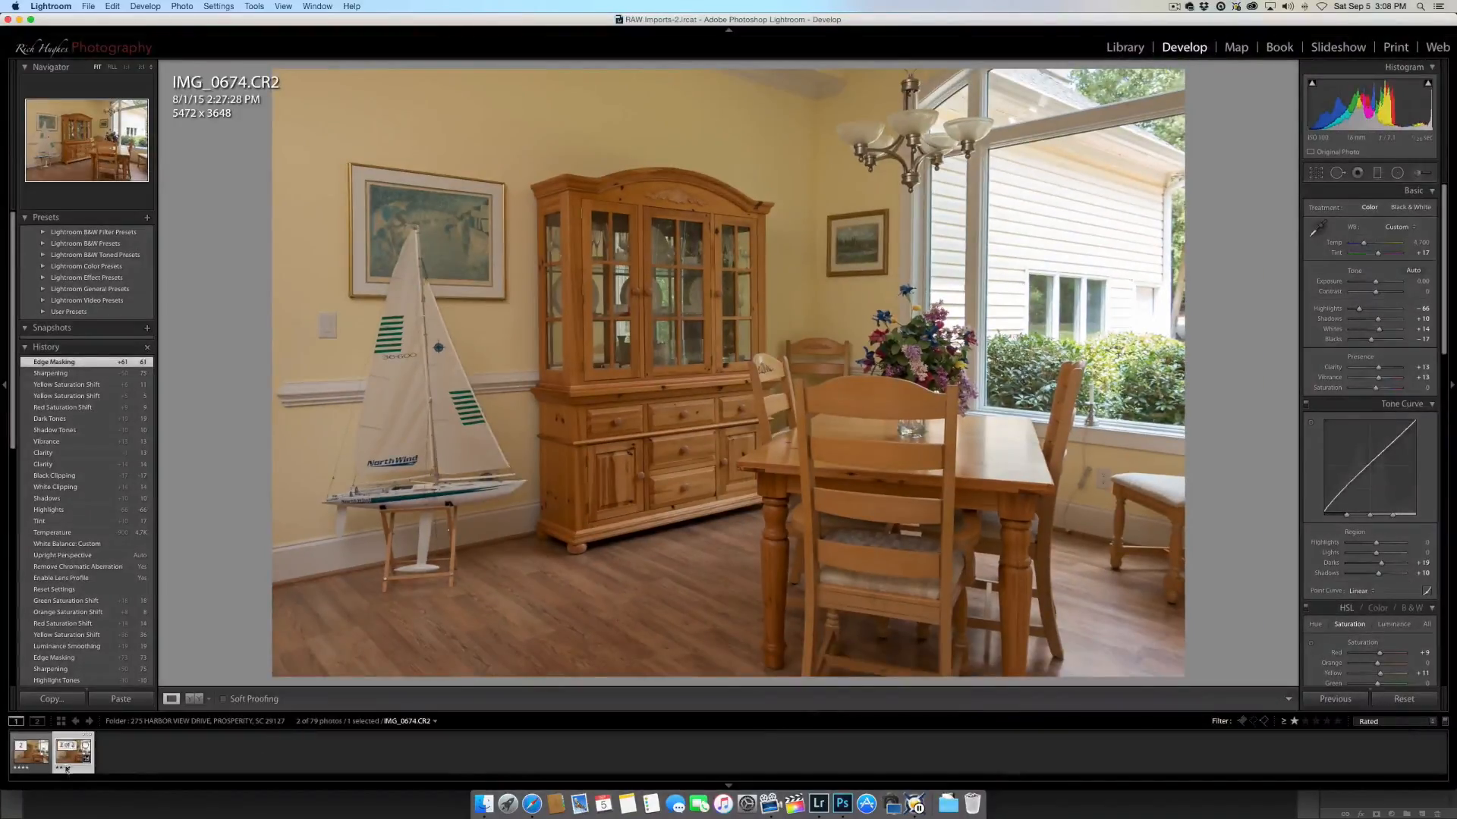
{"action": "left_click", "coordinate": [38, 749]}
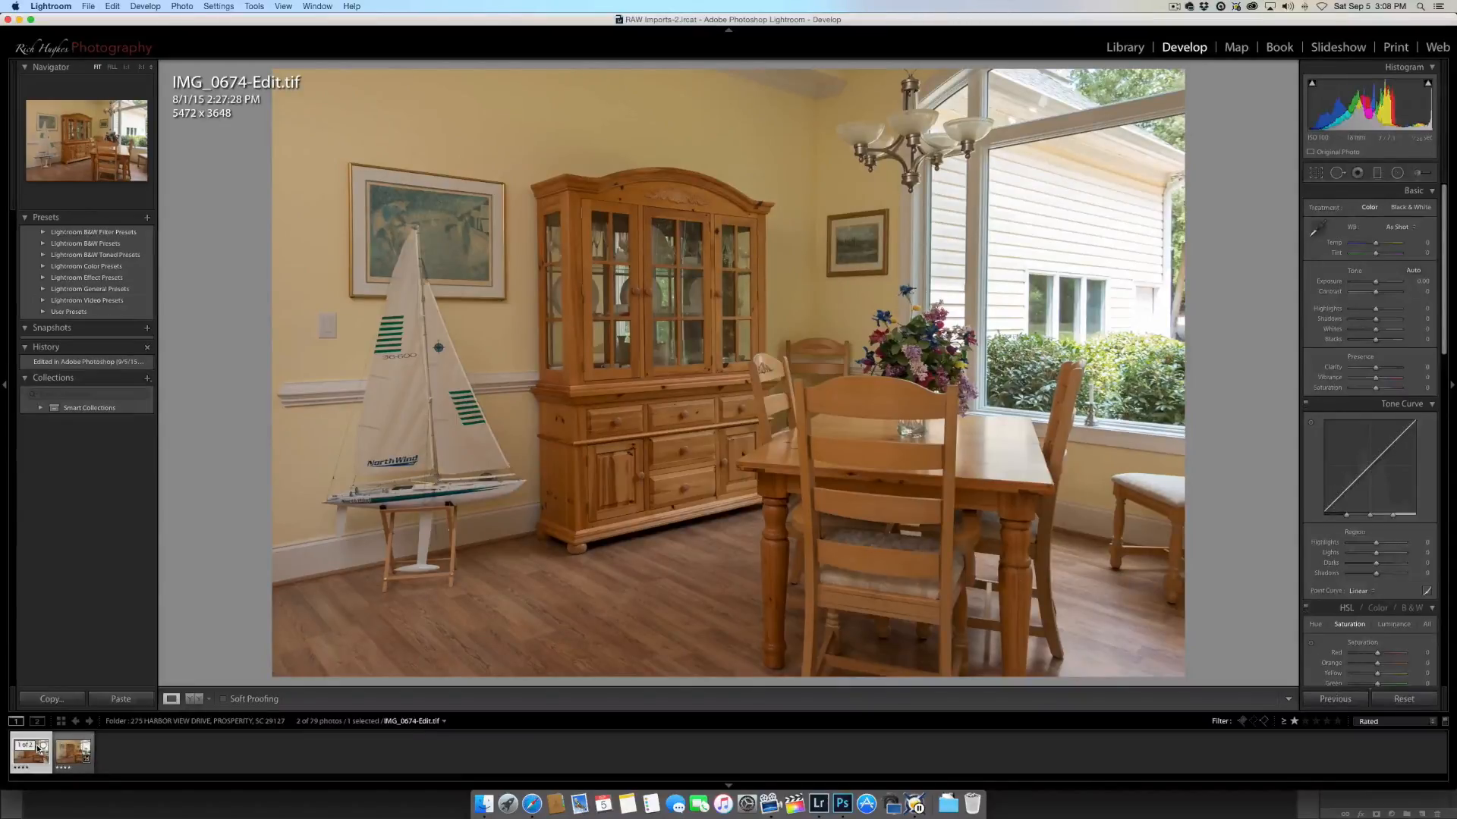